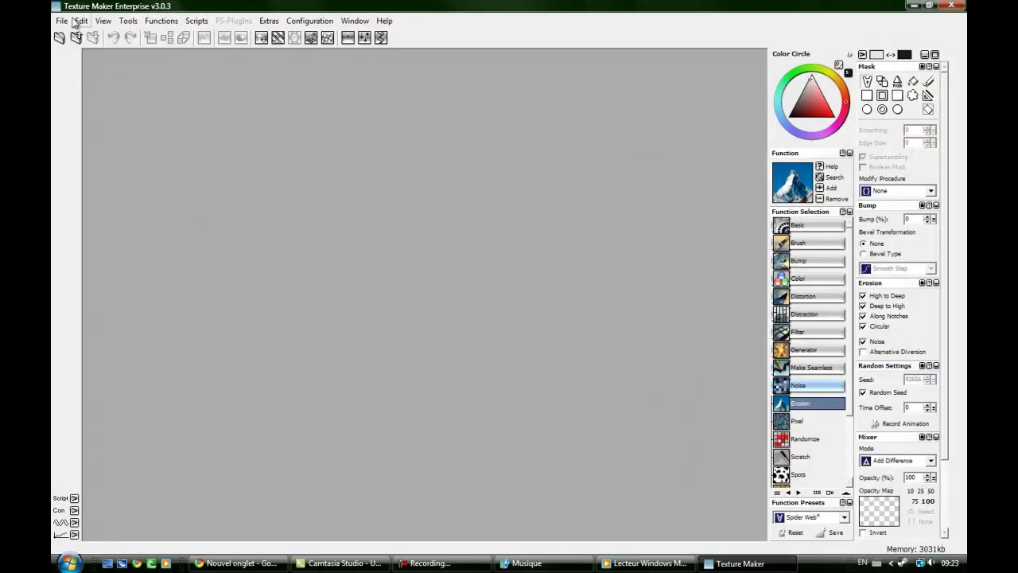
Open the CC.JPG image from the desktop and maximize its window at 200% zoom
left_click(76, 38)
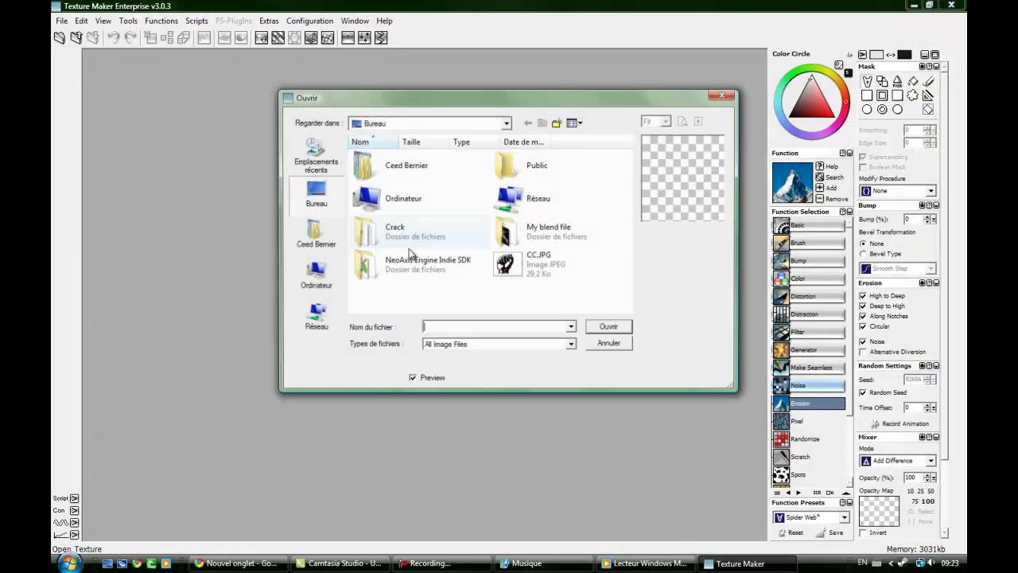
double_click(522, 269)
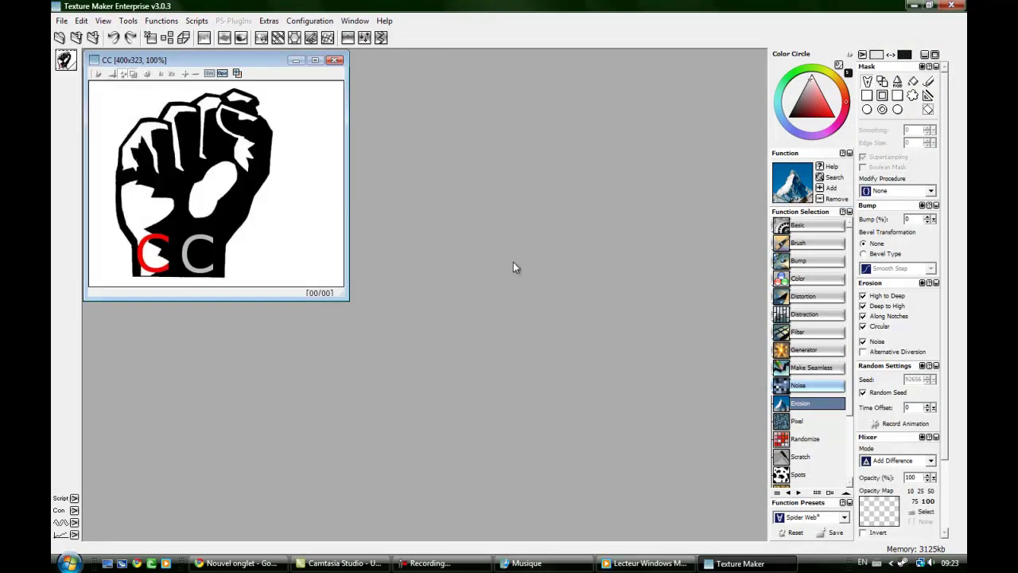
left_click_drag(209, 71, 425, 179)
left_click(553, 175)
scroll(443, 276, "down", 3)
scroll(443, 277, "up", 1)
left_click_drag(445, 300, 476, 296)
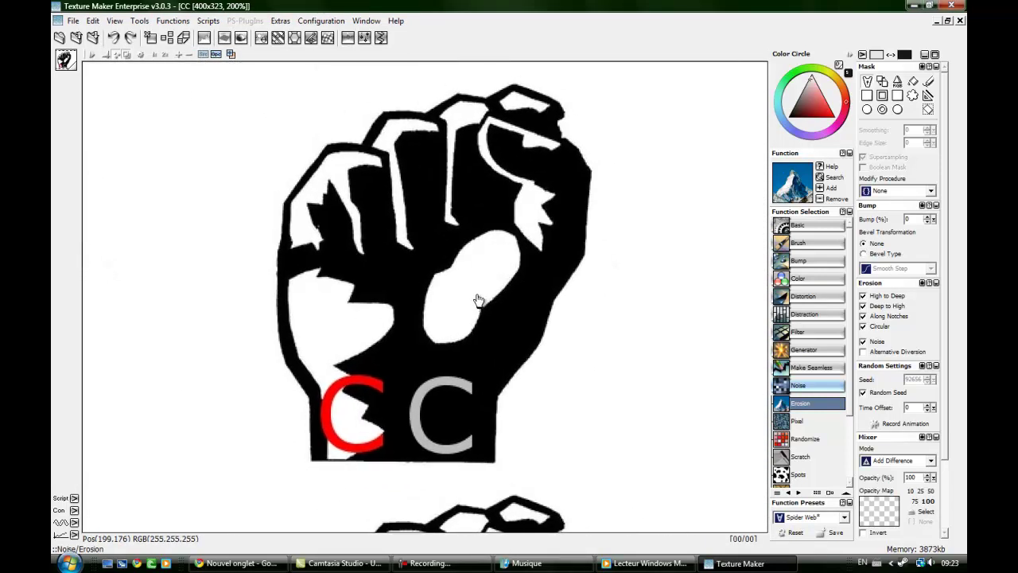
Try filling the white areas of the fist image with the Spots generator, and undo the fill
left_click(800, 386)
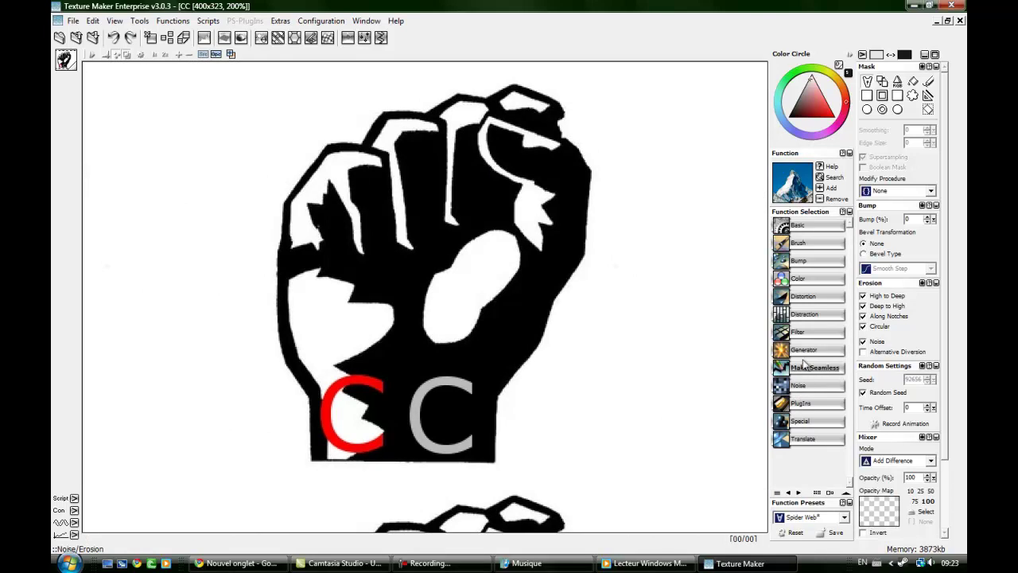
left_click(804, 352)
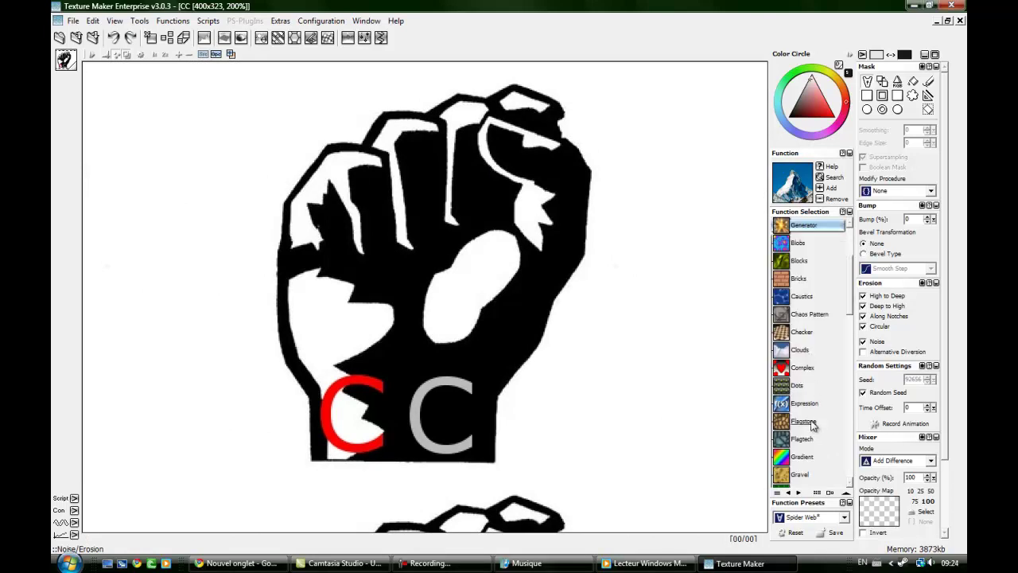
scroll(813, 343, "down", 6)
scroll(810, 436, "down", 3)
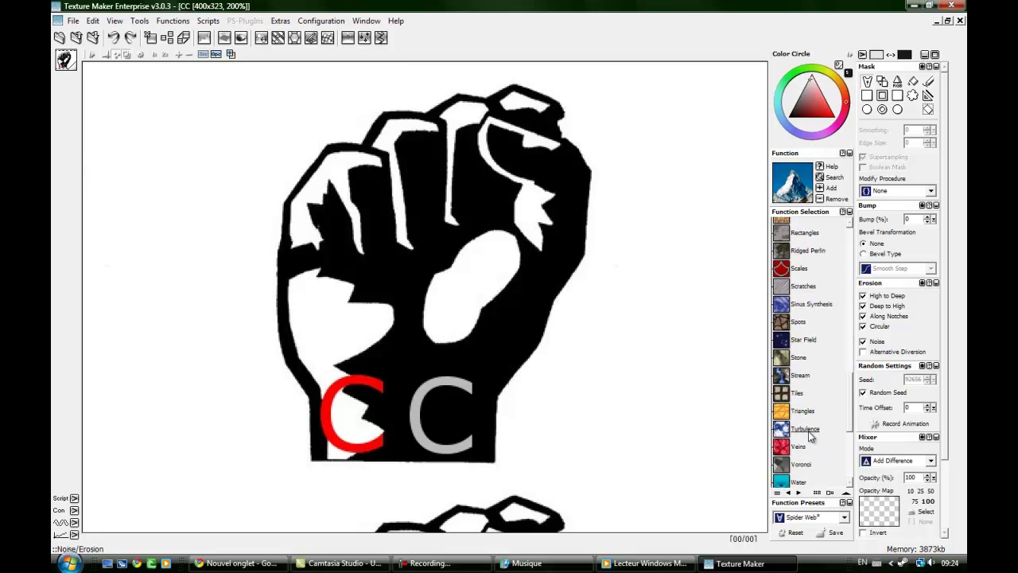
left_click(799, 322)
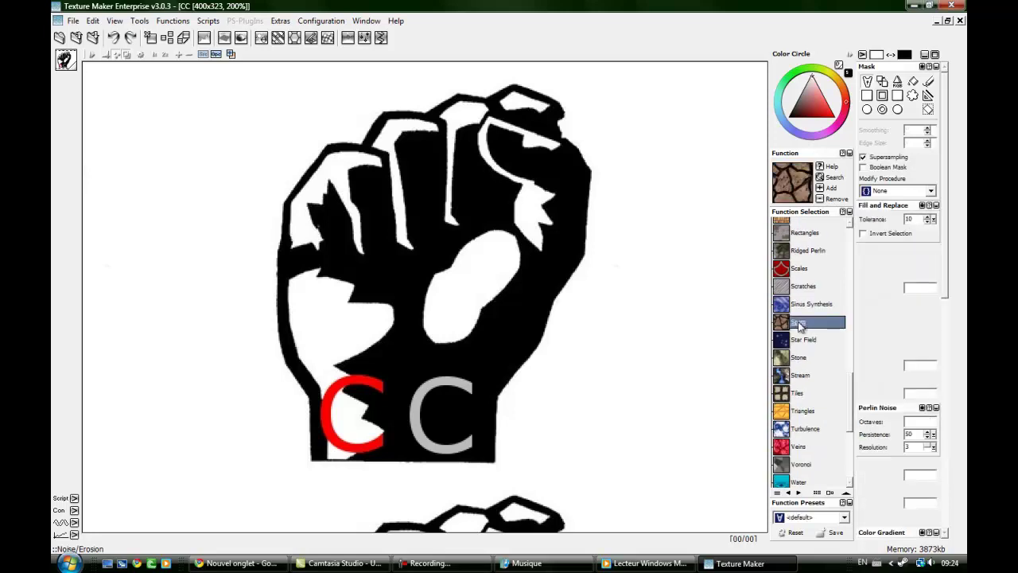
left_click(349, 324)
scroll(366, 330, "down", 1)
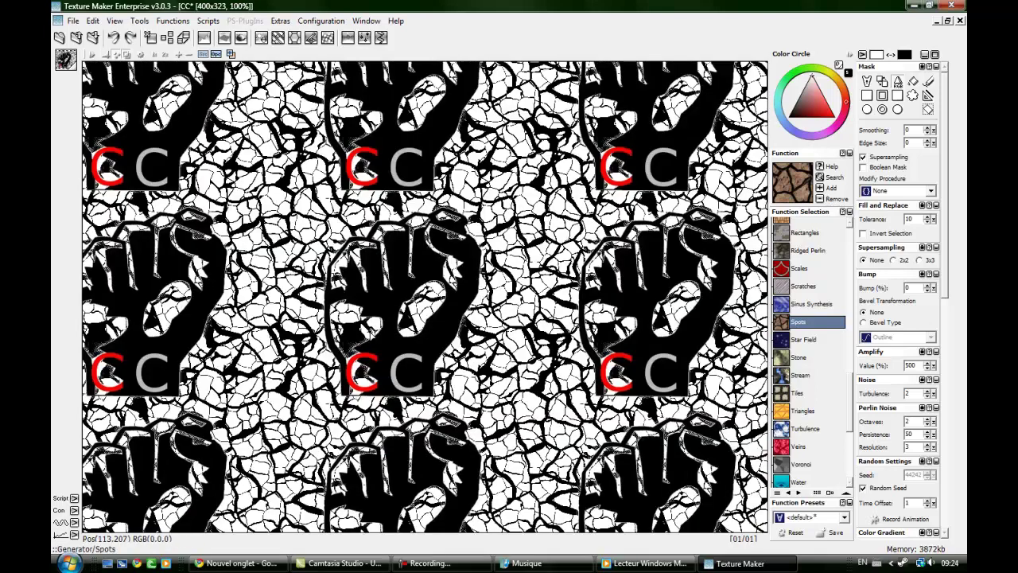
scroll(366, 336, "up", 1)
key("ctrl+z")
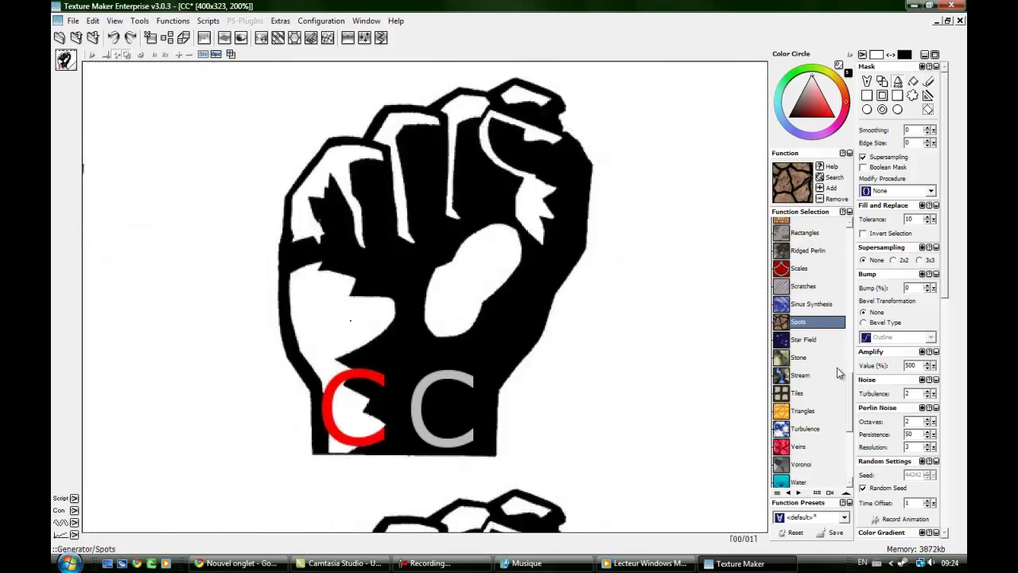
Try a Stone generator fill on the white areas, inspect the tiled pattern, and undo it
left_click(798, 357)
left_click(469, 363)
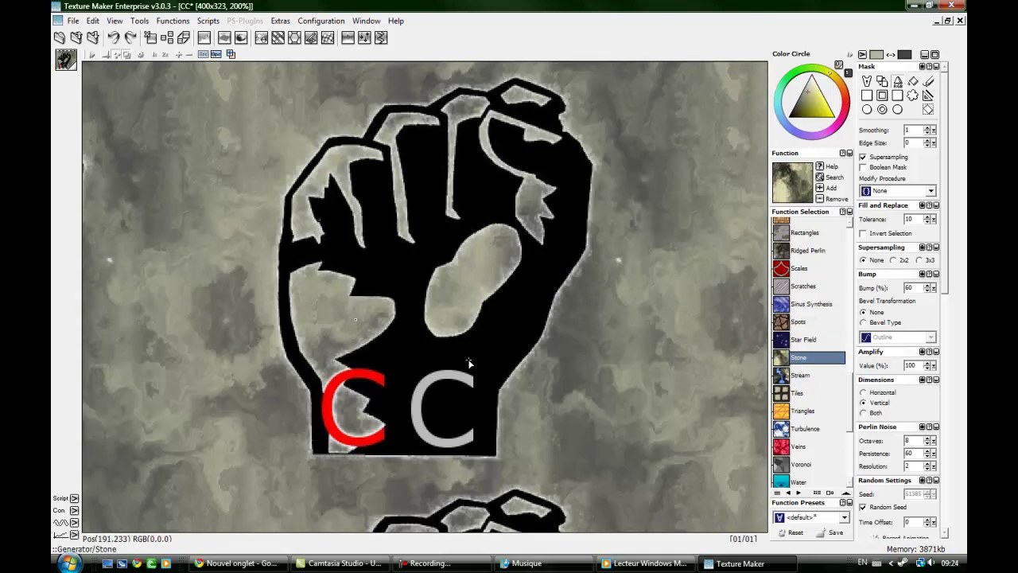
mouse_move(470, 363)
left_mouse_down()
mouse_move(463, 319)
mouse_move(457, 361)
mouse_move(459, 348)
left_mouse_up()
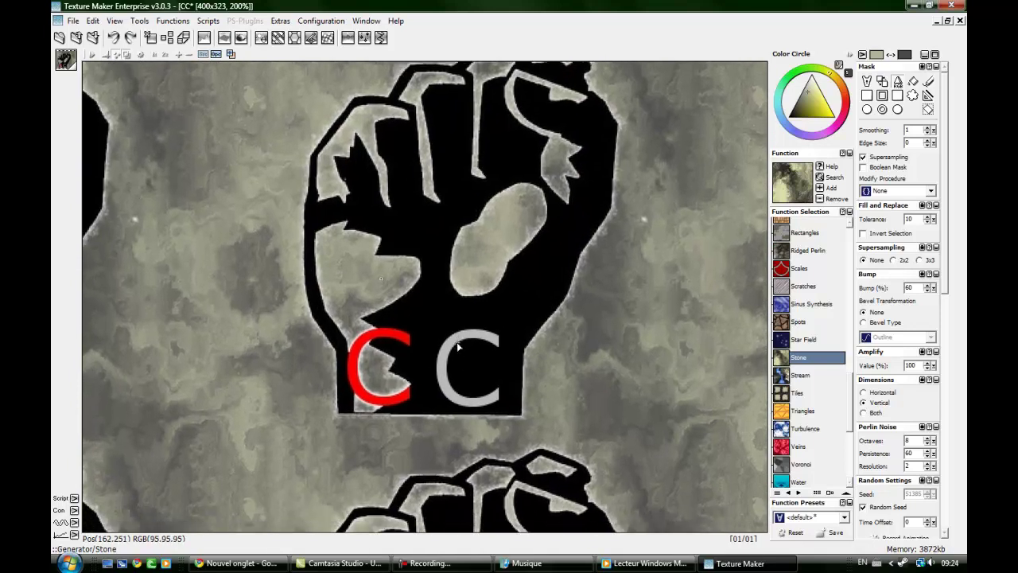
scroll(457, 342, "down", 3)
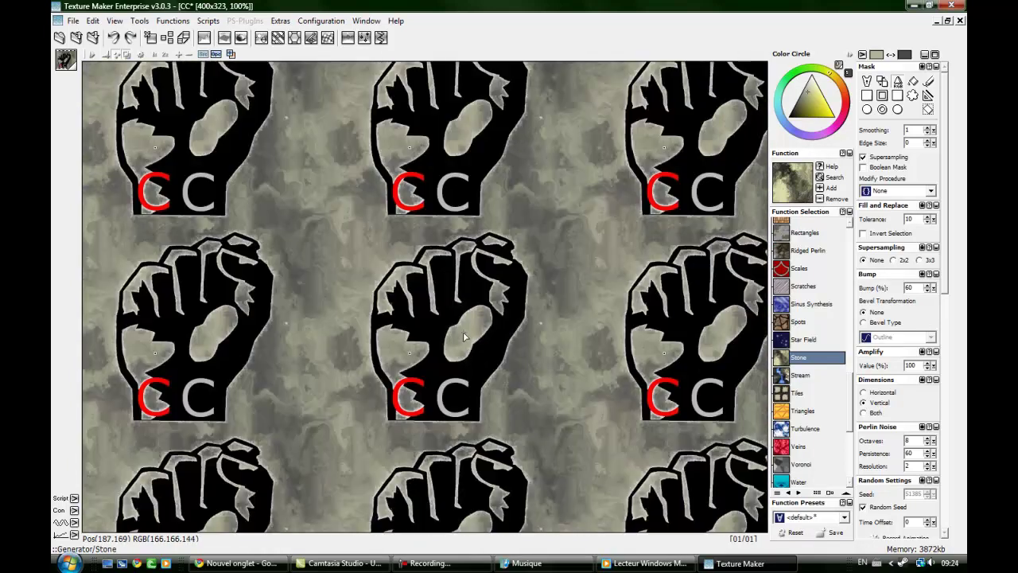
scroll(463, 332, "up", 3)
left_click_drag(462, 368, 466, 341)
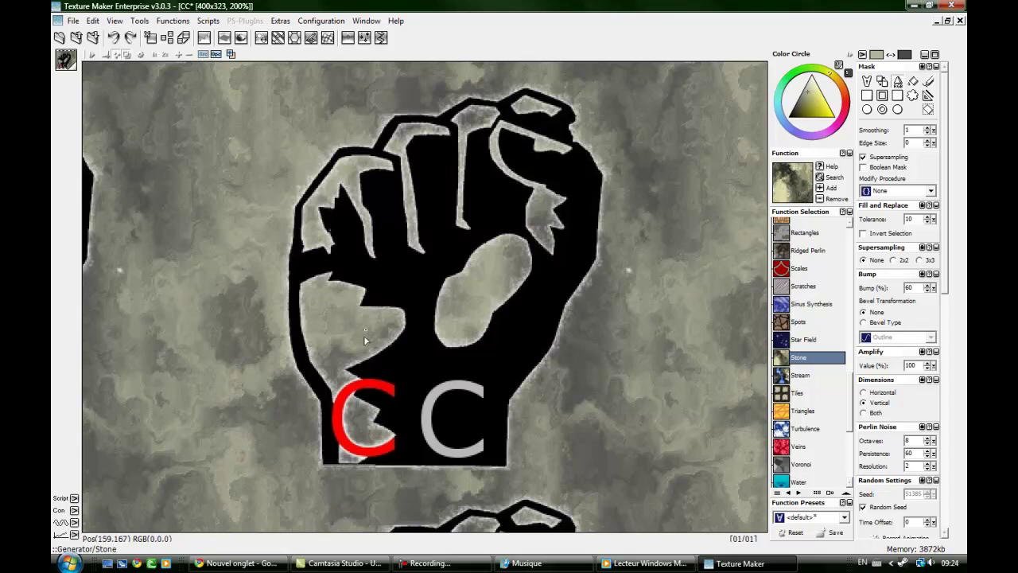
scroll(505, 395, "down", 1)
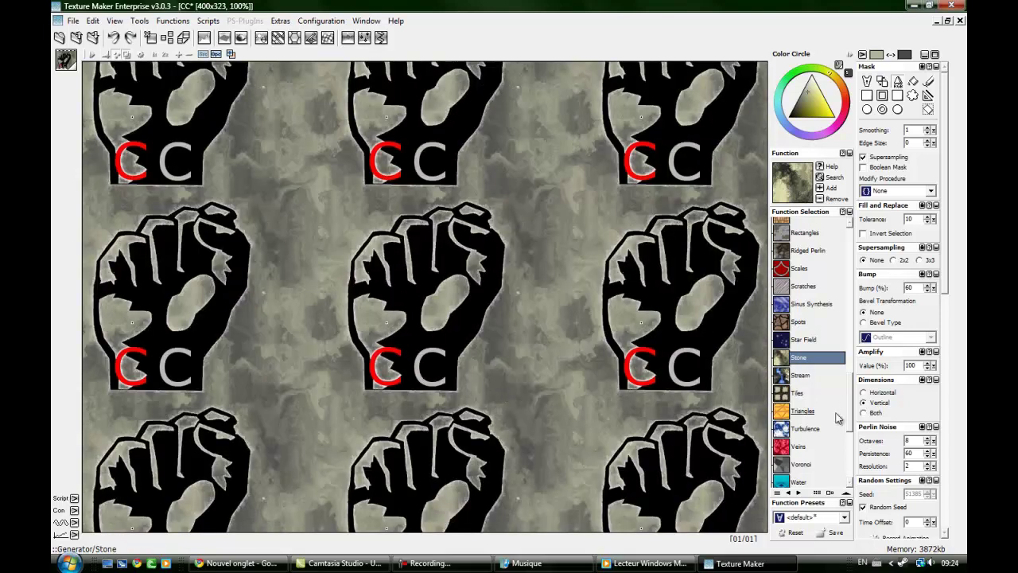
key("ctrl+z")
Try the Wires generator over the whole image and as a Fill and Replace on the white areas, undoing both
scroll(827, 447, "down", 4)
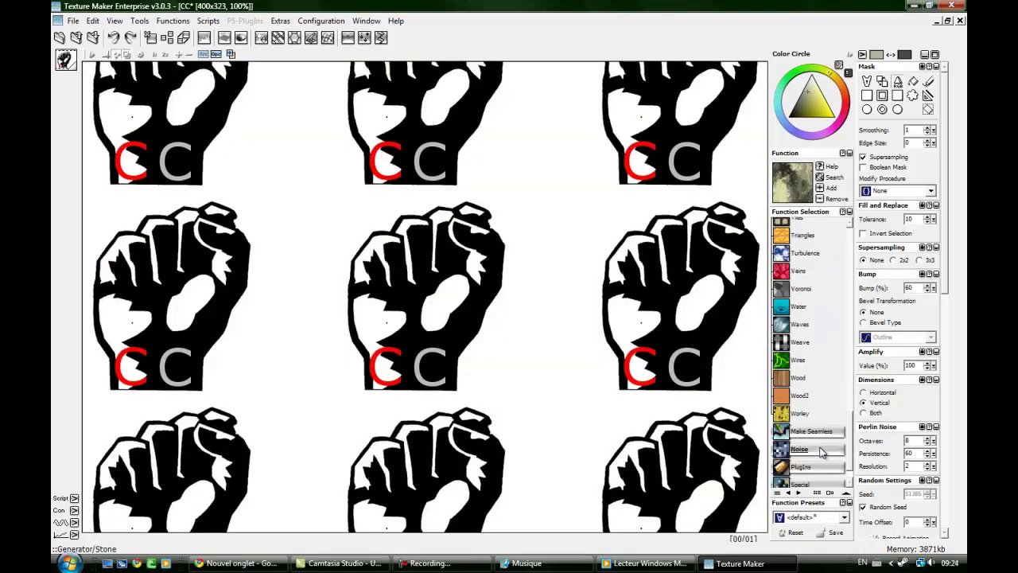
left_click(798, 360)
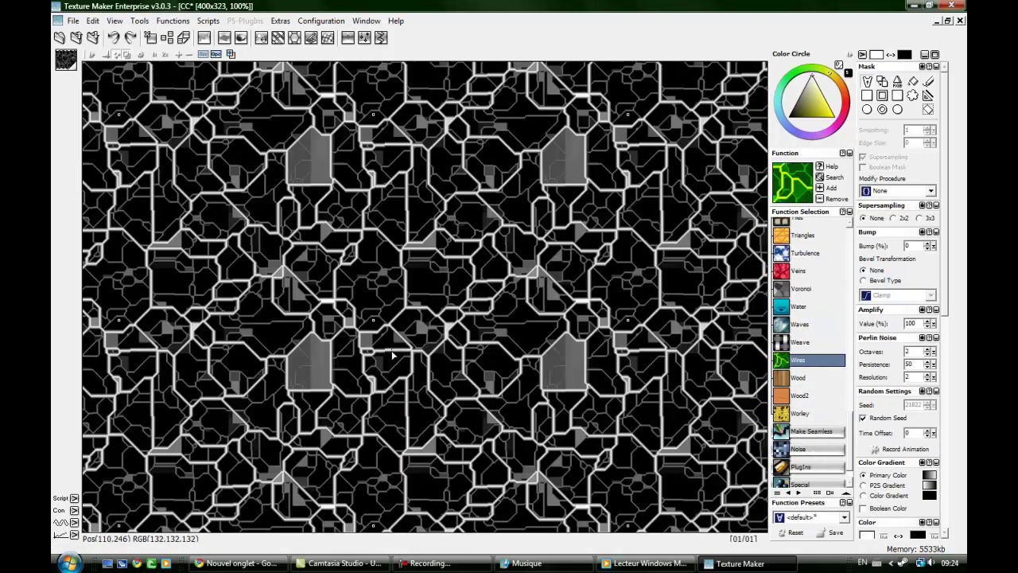
key("ctrl+z")
left_click(355, 377)
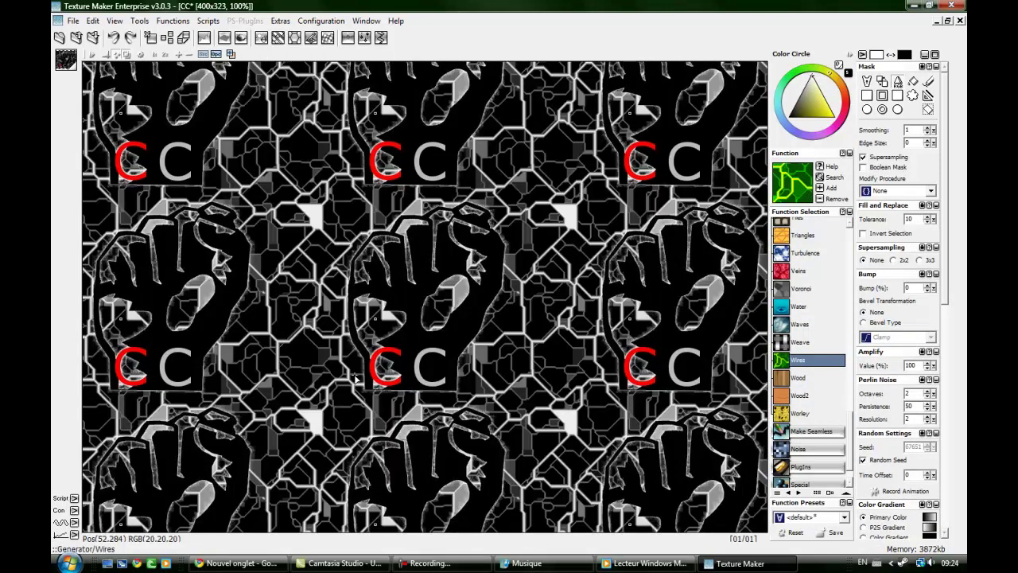
key("ctrl+z")
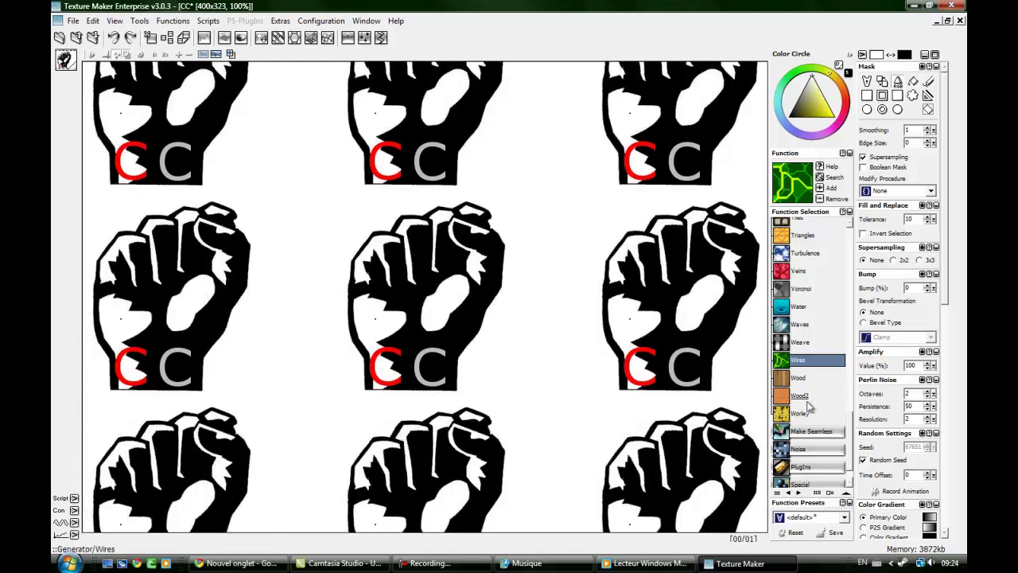
Try the Worley and Waves generators on the white areas with the Fill and Replace mask, undoing each fill
left_click(803, 415)
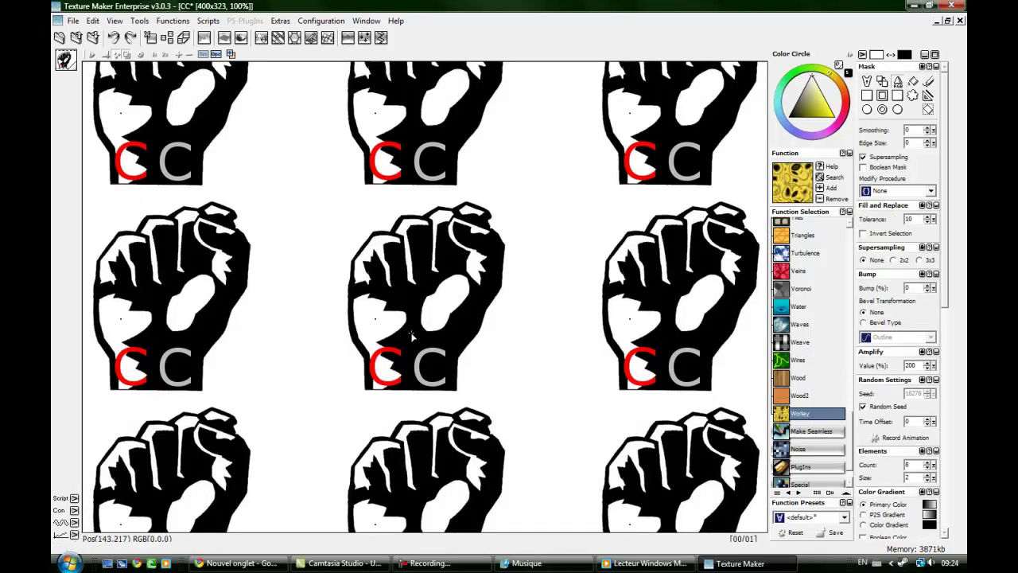
key("ctrl+z")
left_click(805, 326)
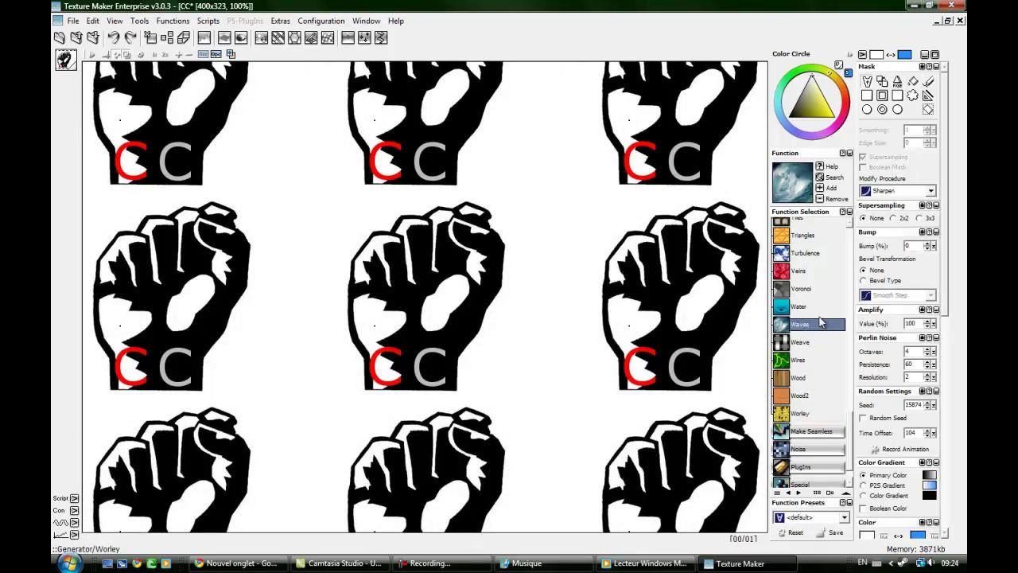
left_click(897, 82)
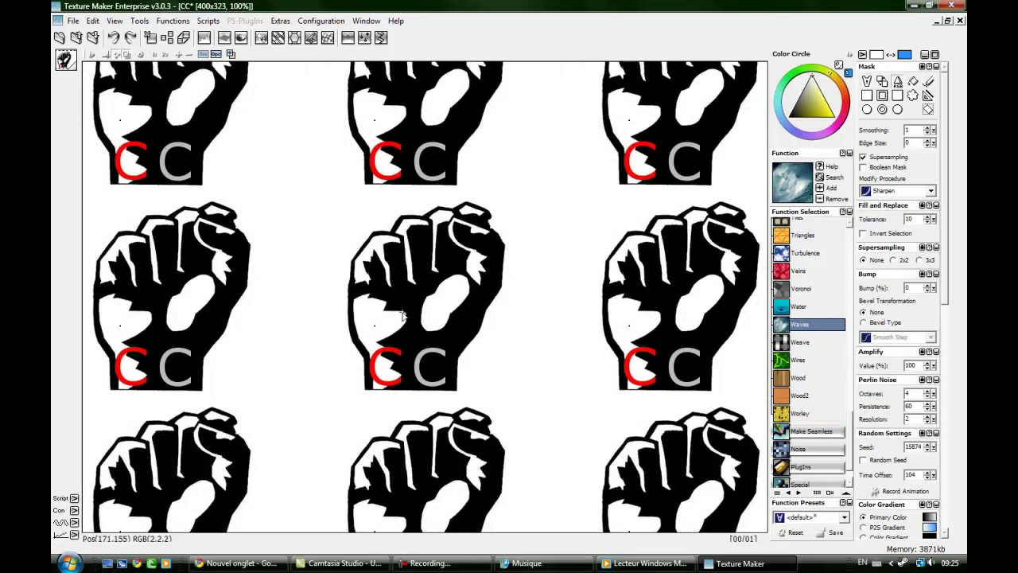
left_click(399, 373)
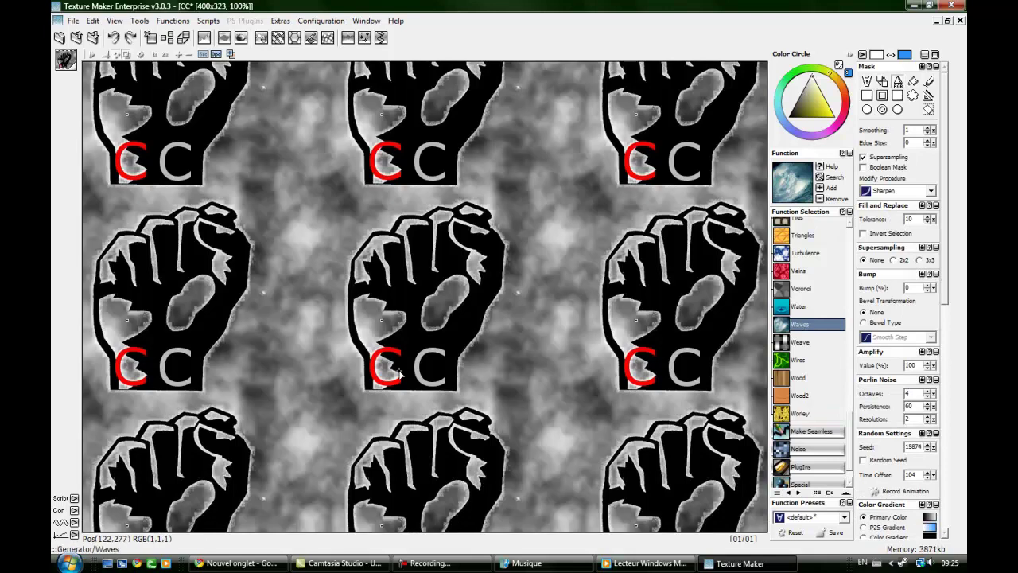
key("ctrl+z")
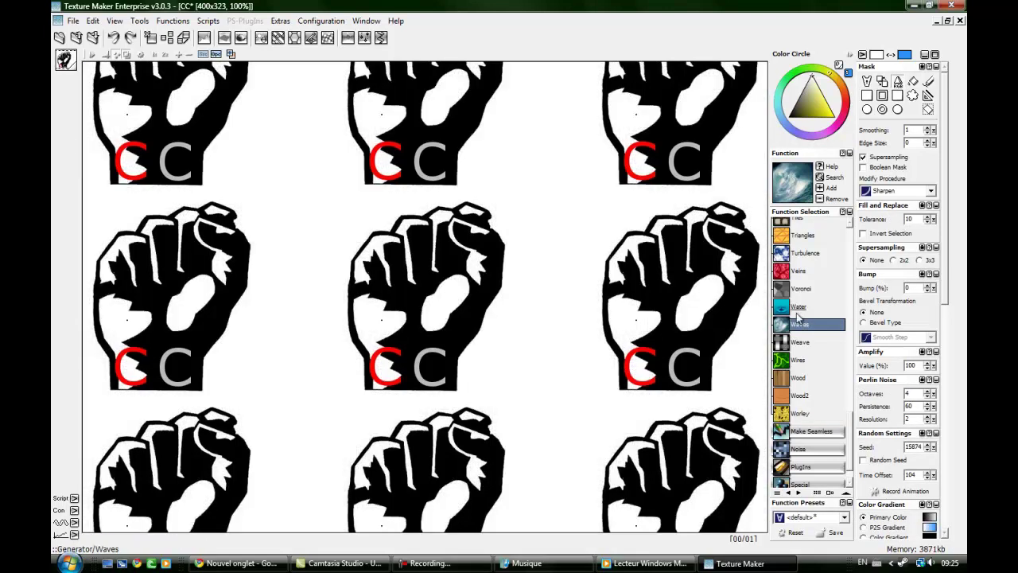
Try the Veins generator with the Plaster preset on the image, and undo it
scroll(812, 282, "up", 2)
left_click(796, 362)
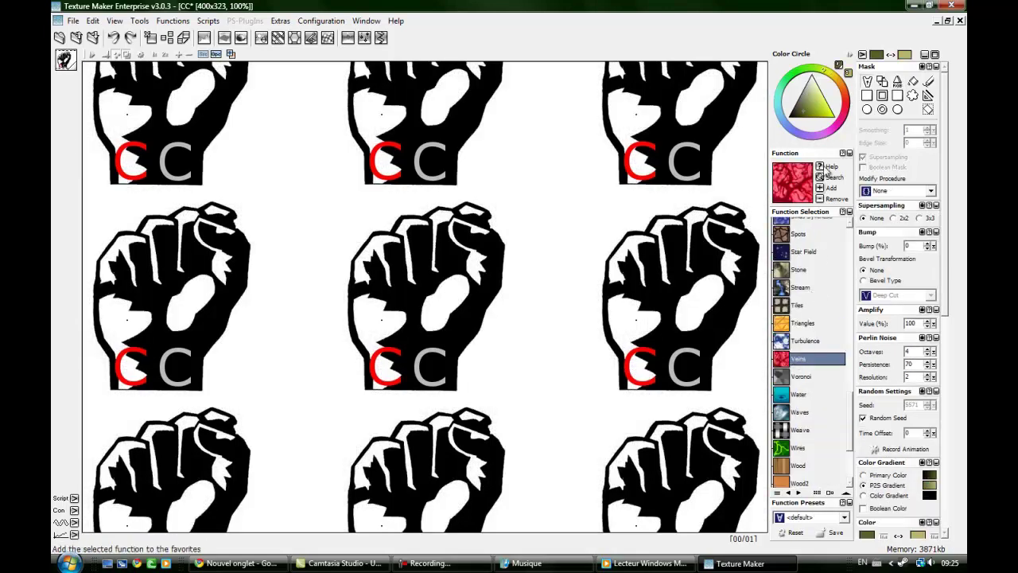
left_click(899, 83)
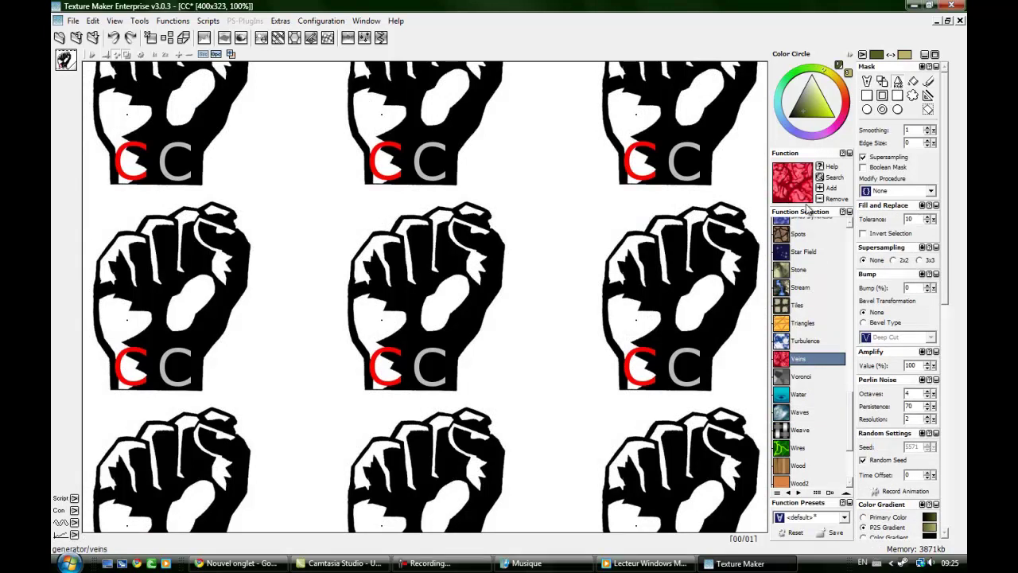
left_click(845, 519)
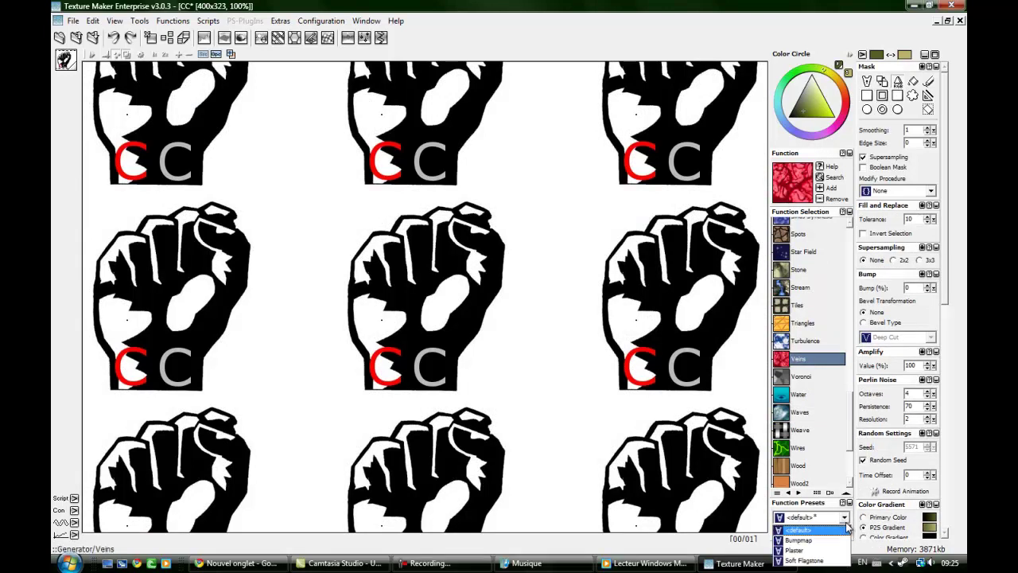
left_click(811, 551)
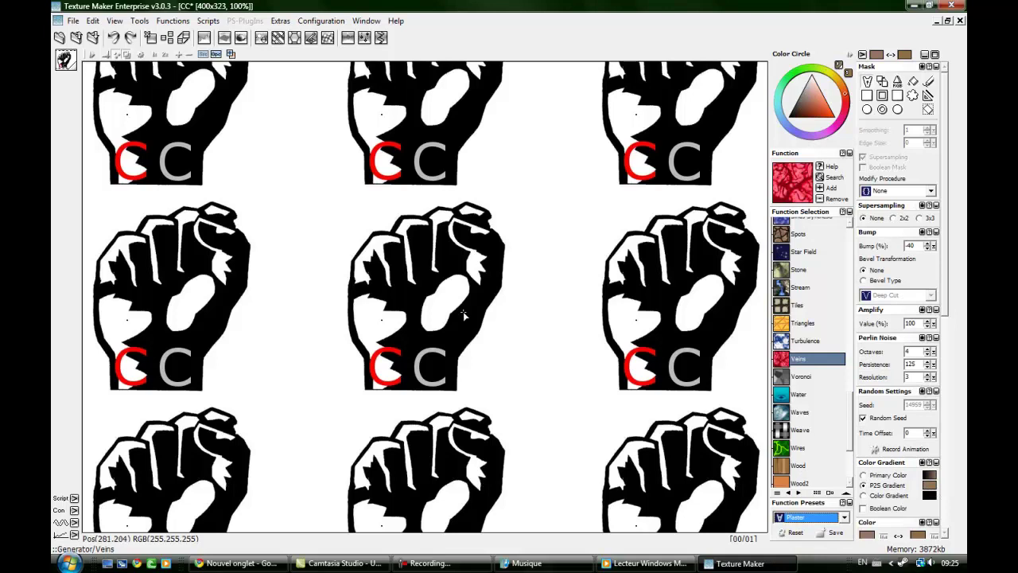
key("ctrl+z")
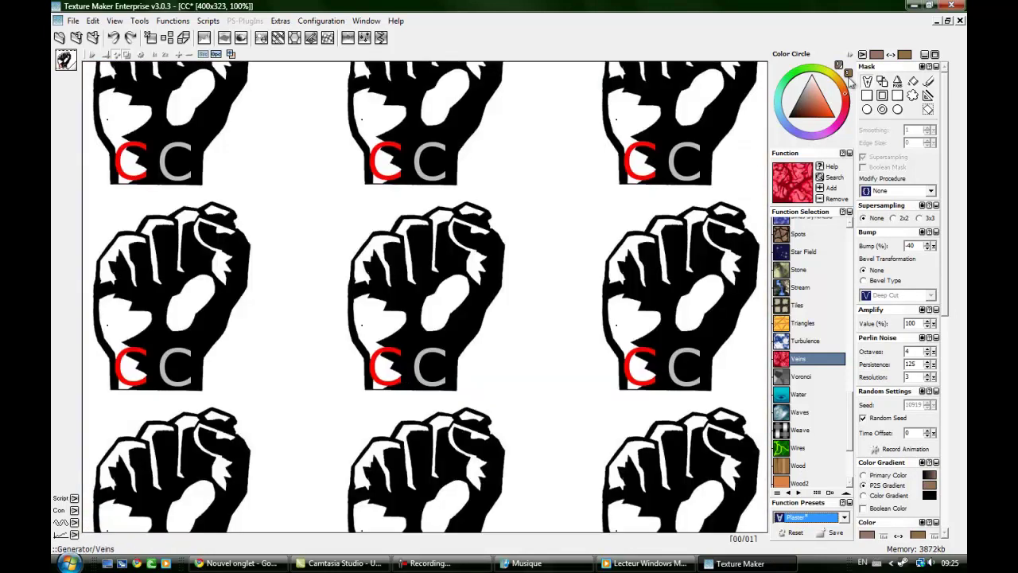
Fill the white areas with the Stone generator using the Fill and Replace mask
left_click(899, 84)
left_click(805, 324)
left_click(801, 288)
left_click(806, 272)
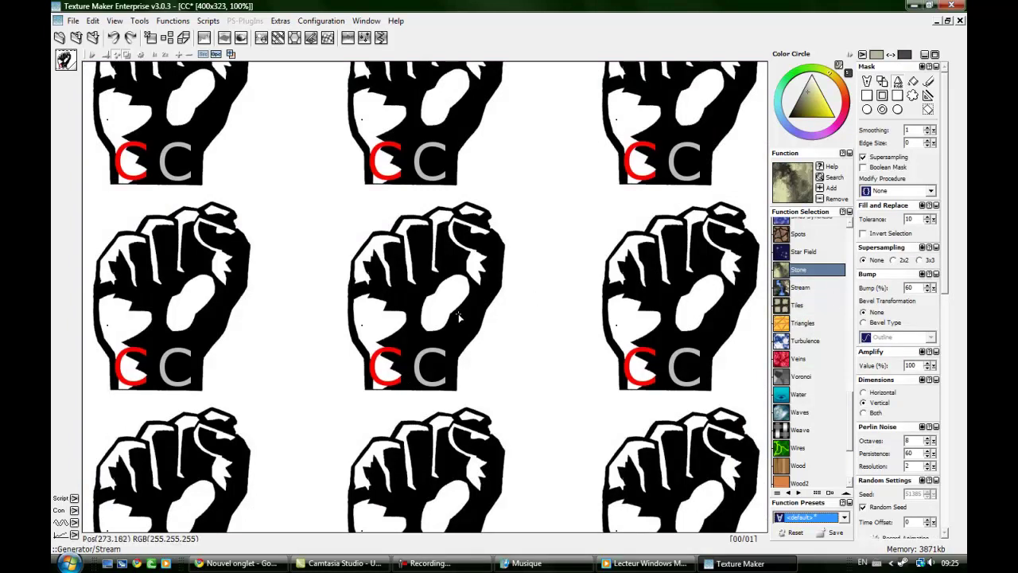
left_click(656, 378)
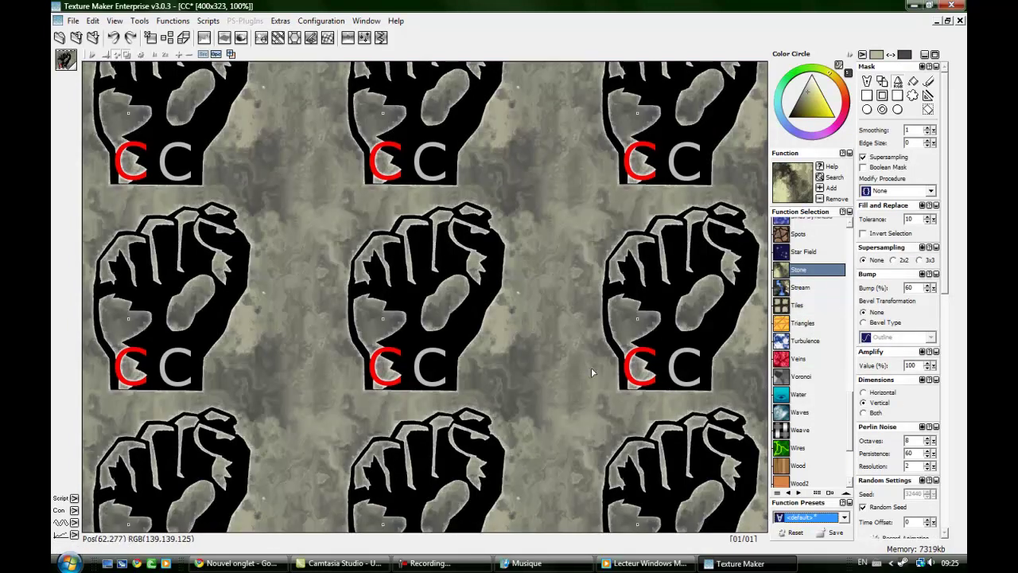
right_click(433, 343)
left_click(444, 326)
left_click_drag(445, 329, 472, 322)
scroll(478, 282, "up", 1)
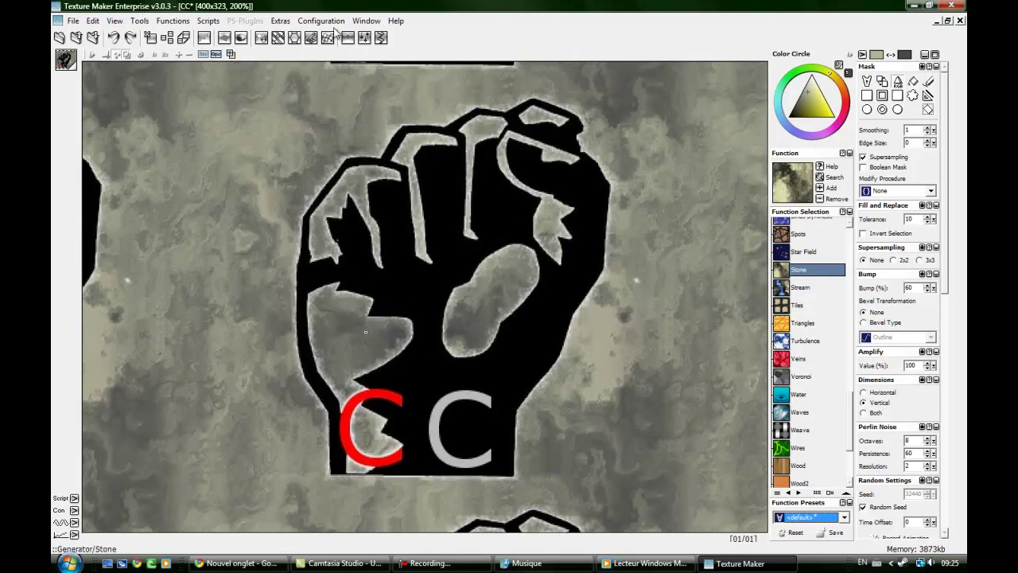
Mix the texture onto itself with the Emboss (High) quick mixer mode to give the stone relief
left_click_drag(231, 54, 347, 210)
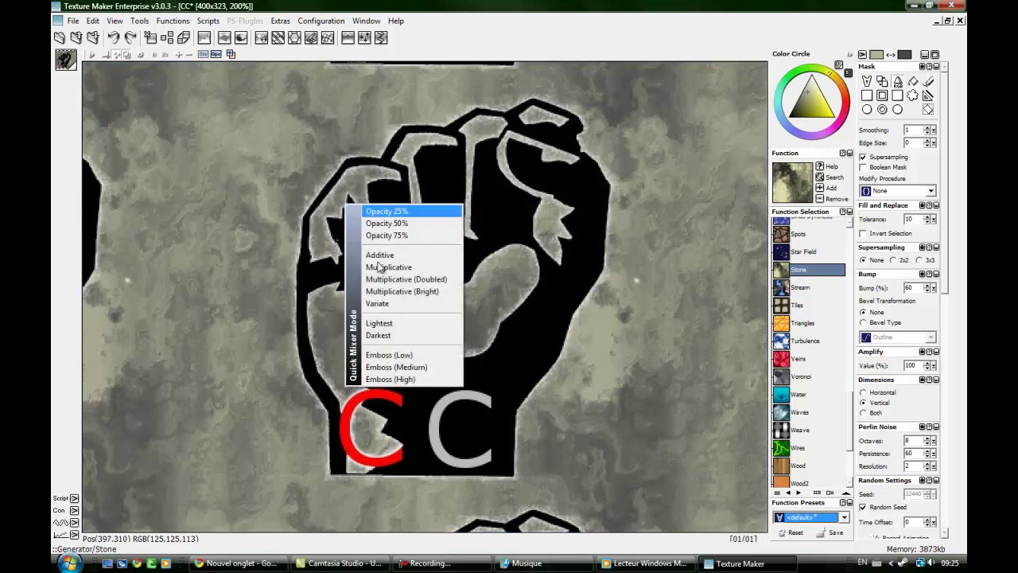
left_click(408, 382)
mouse_move(478, 288)
left_mouse_down()
mouse_move(432, 308)
mouse_move(454, 289)
mouse_move(468, 303)
mouse_move(485, 300)
left_mouse_up()
scroll(433, 311, "down", 1)
scroll(466, 317, "up", 1)
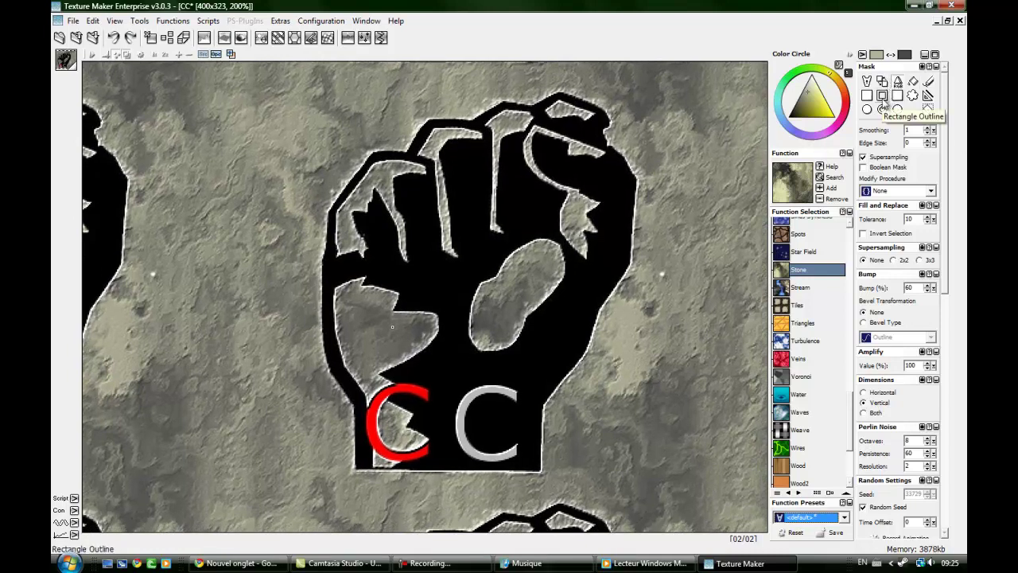
Try the Erosion noise function with the Spider Web preset on the image, and undo it
scroll(819, 274, "up", 10)
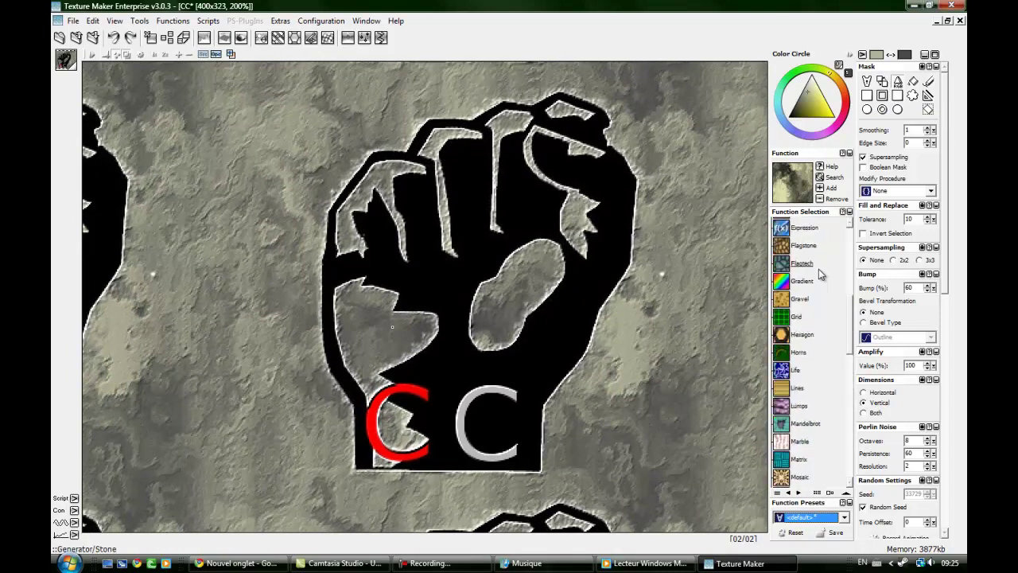
left_click(808, 313)
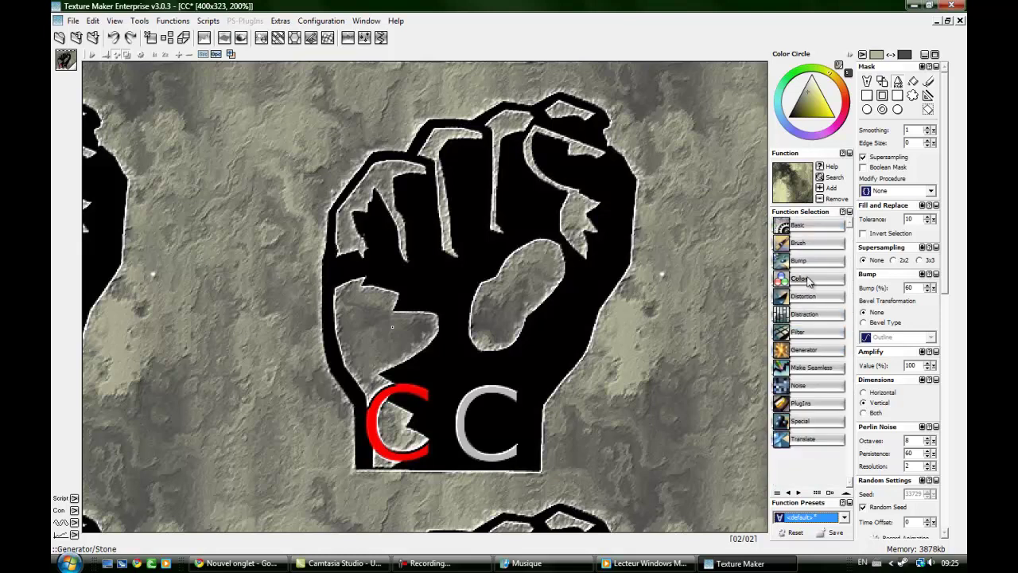
left_click(807, 351)
left_click(805, 226)
left_click(810, 386)
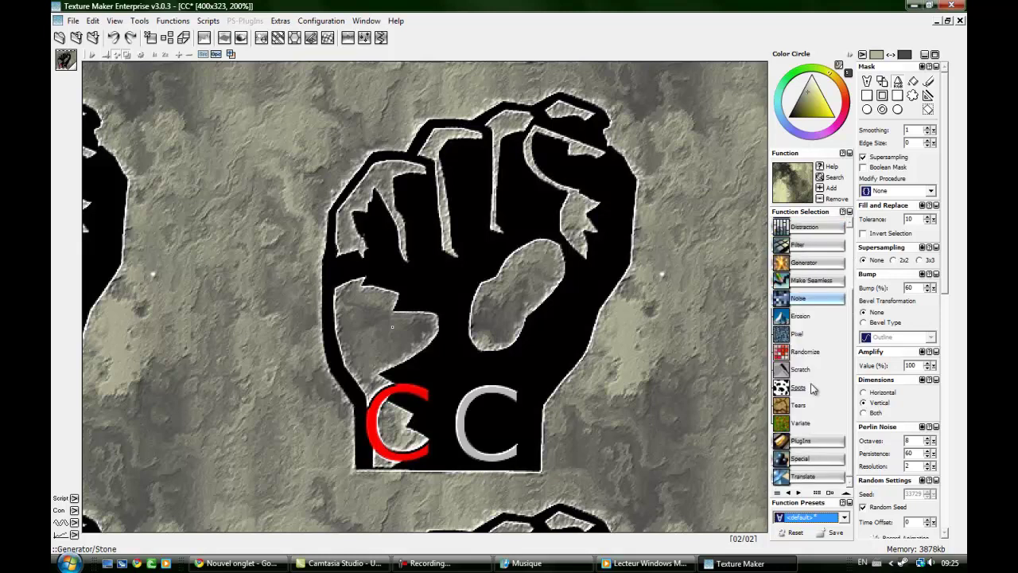
left_click(807, 319)
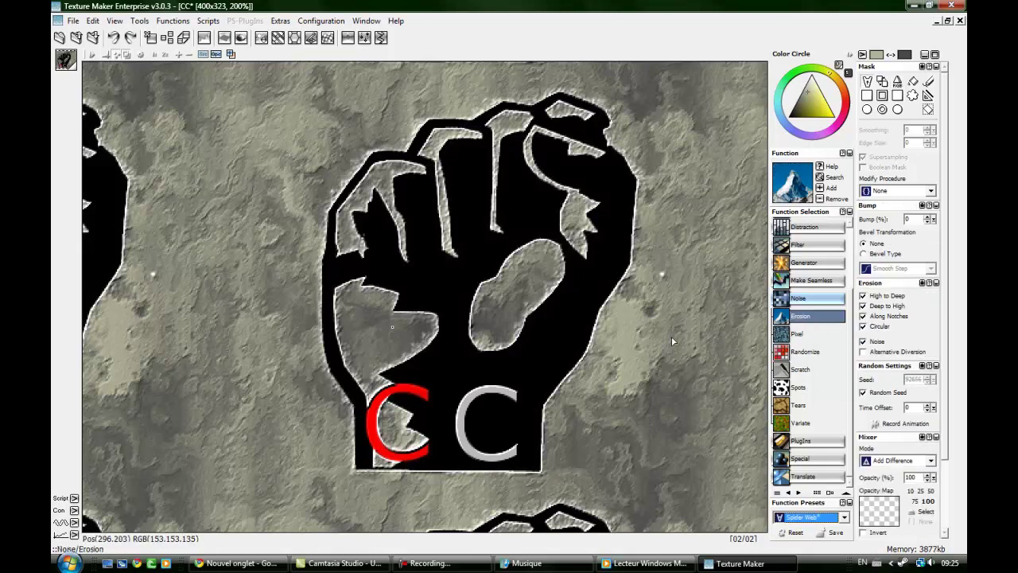
left_click(558, 356)
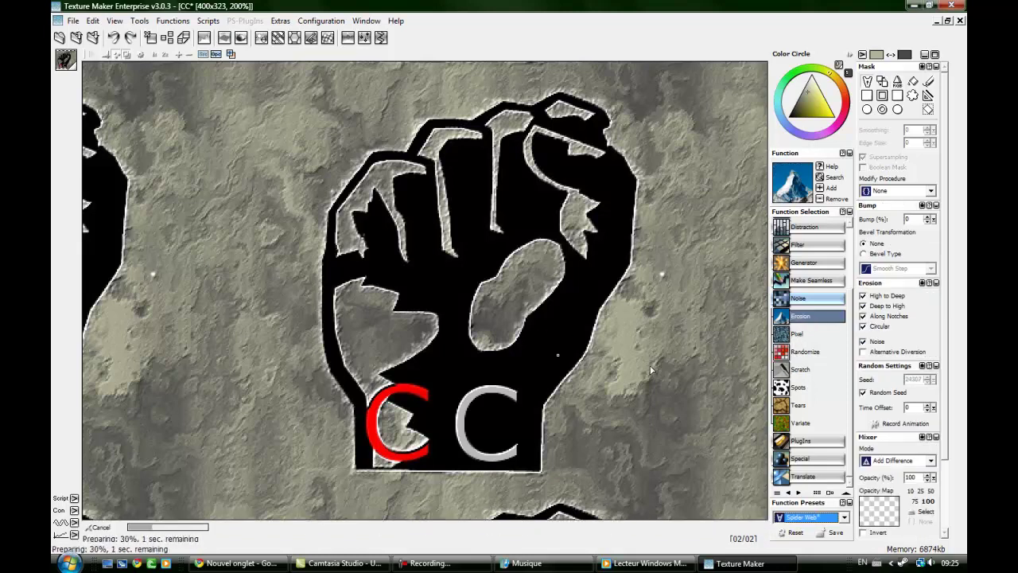
scroll(635, 357, "down", 1)
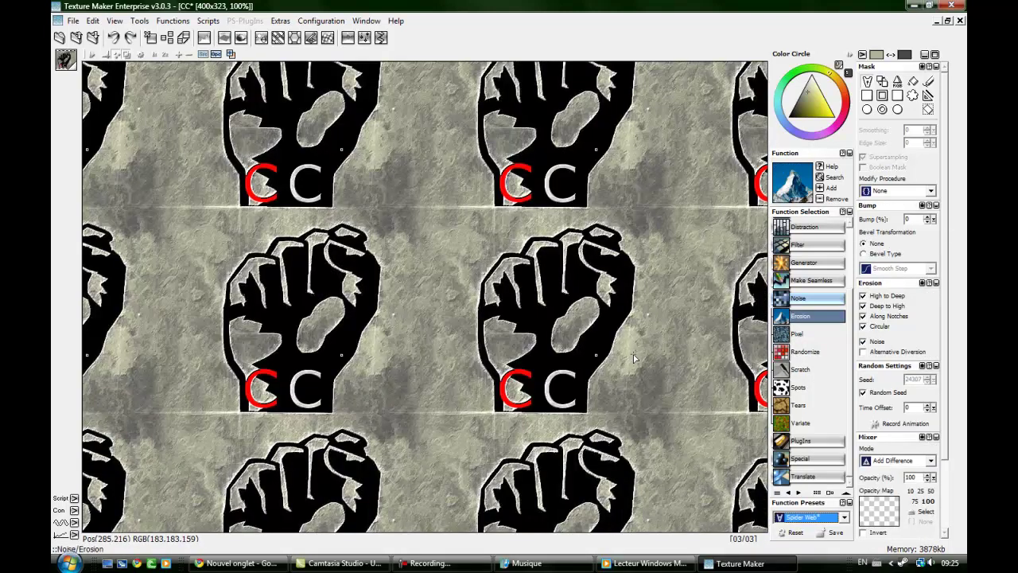
key("ctrl+z")
Apply the Erosion noise function with the Old Wood preset to the stone image and inspect the seams
left_click(843, 518)
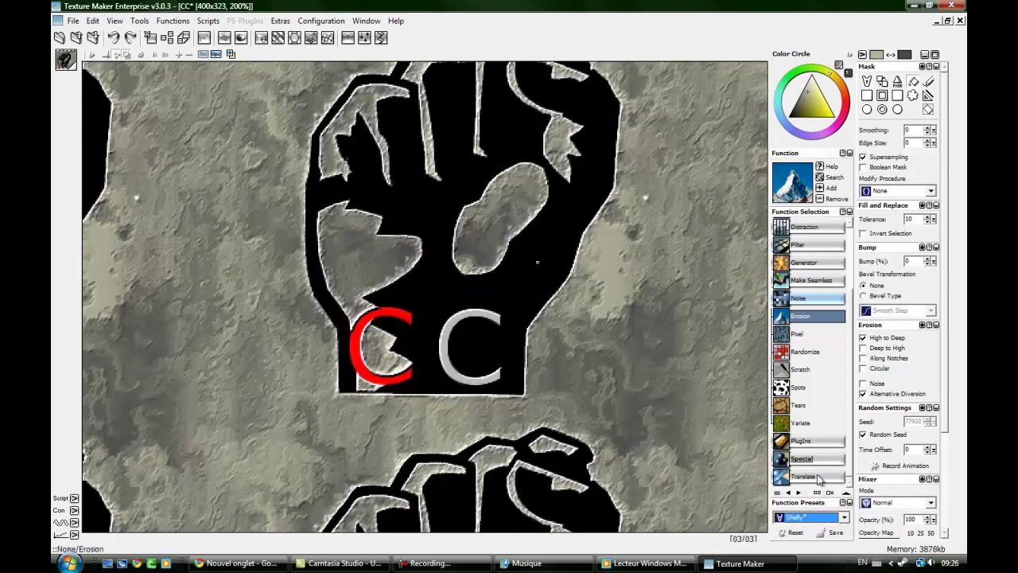
left_click(834, 517)
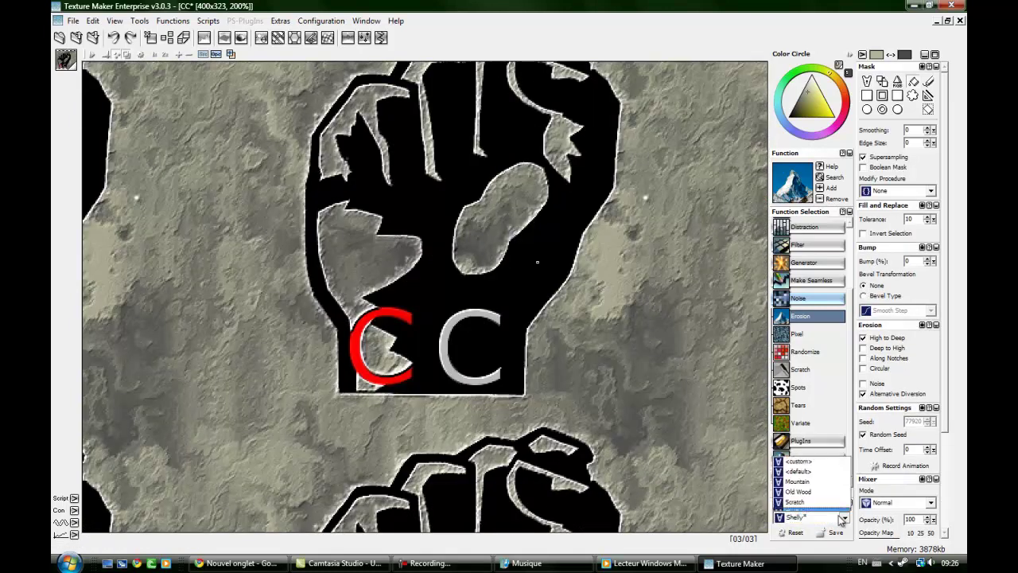
left_click(798, 473)
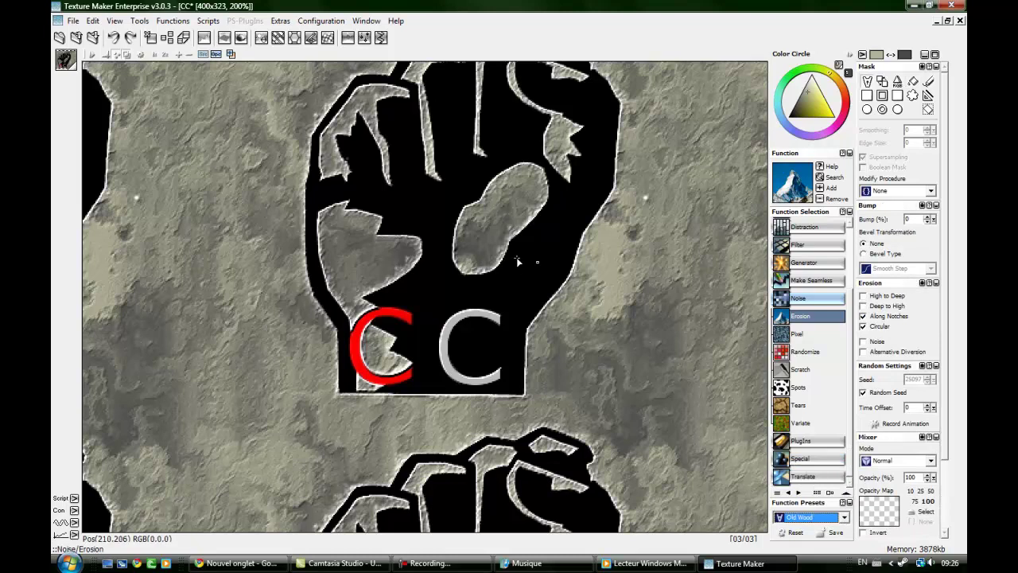
left_click(541, 266)
scroll(542, 266, "down", 1)
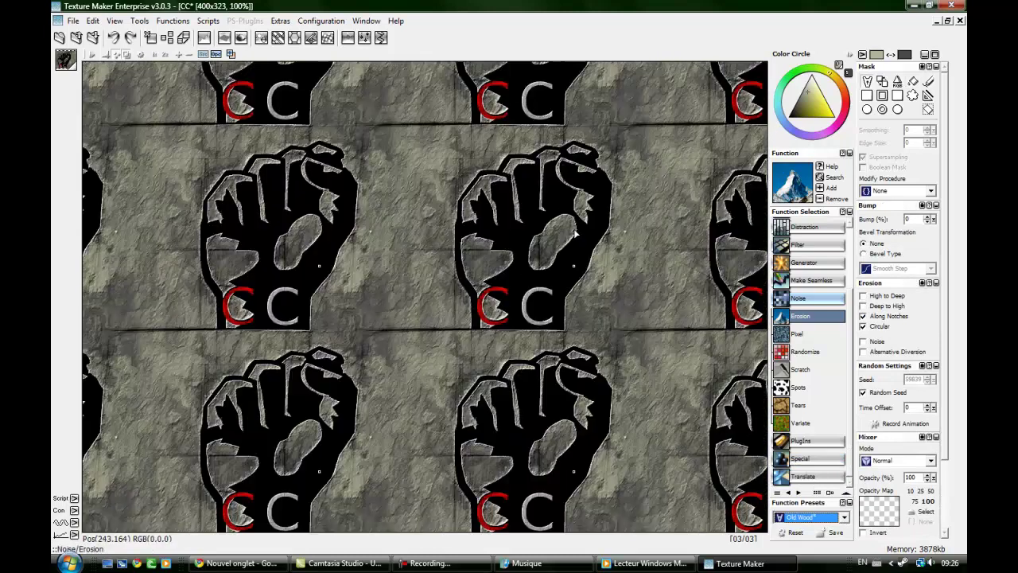
left_click_drag(582, 236, 528, 298)
scroll(527, 299, "up", 2)
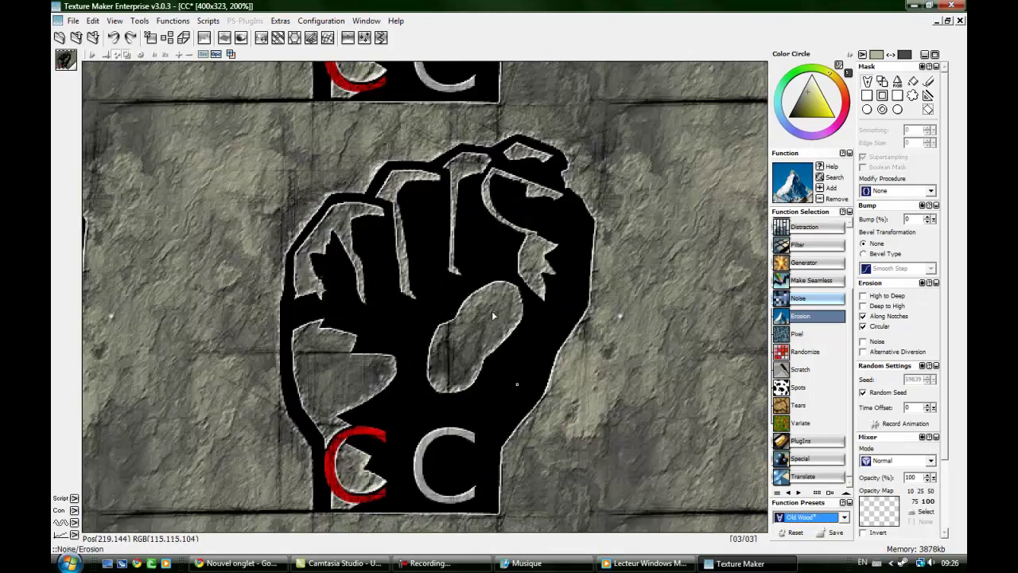
left_click_drag(546, 220, 576, 214)
left_click_drag(636, 171, 568, 282)
left_click_drag(705, 215, 659, 262)
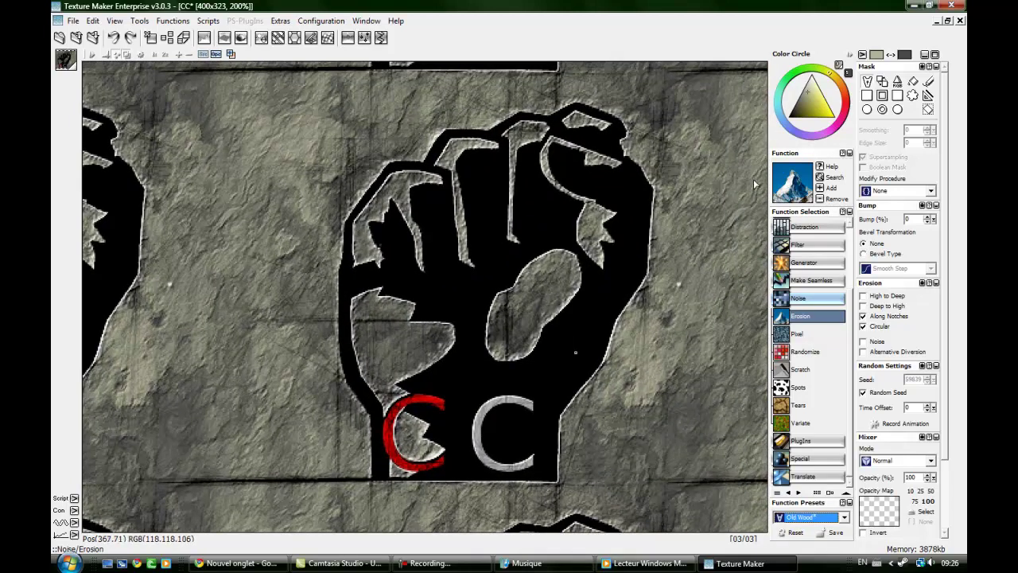
Apply the Diffuse bump function with its default preset to the whole texture and check the relief
scroll(603, 263, "down", 2)
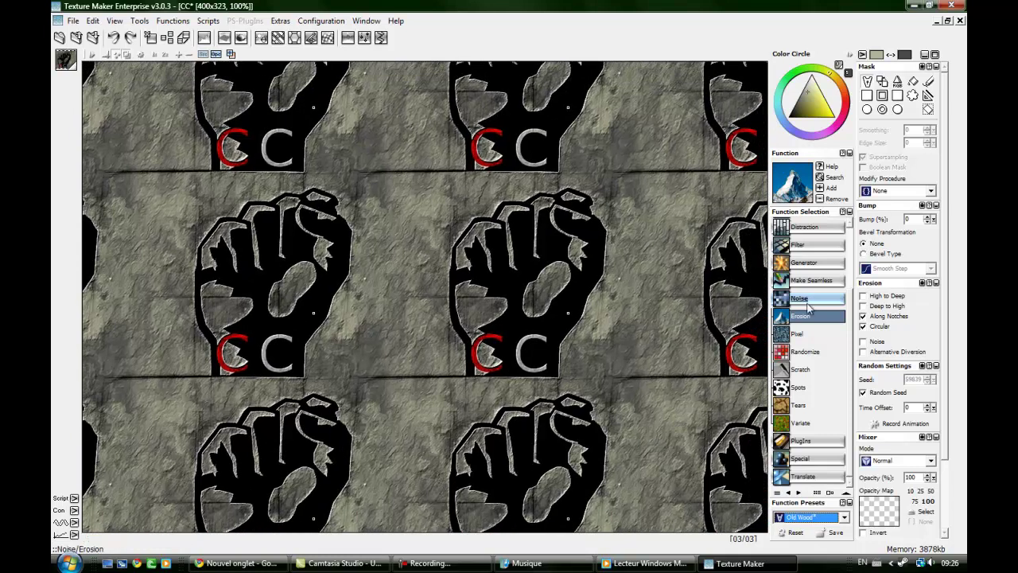
left_click(808, 298)
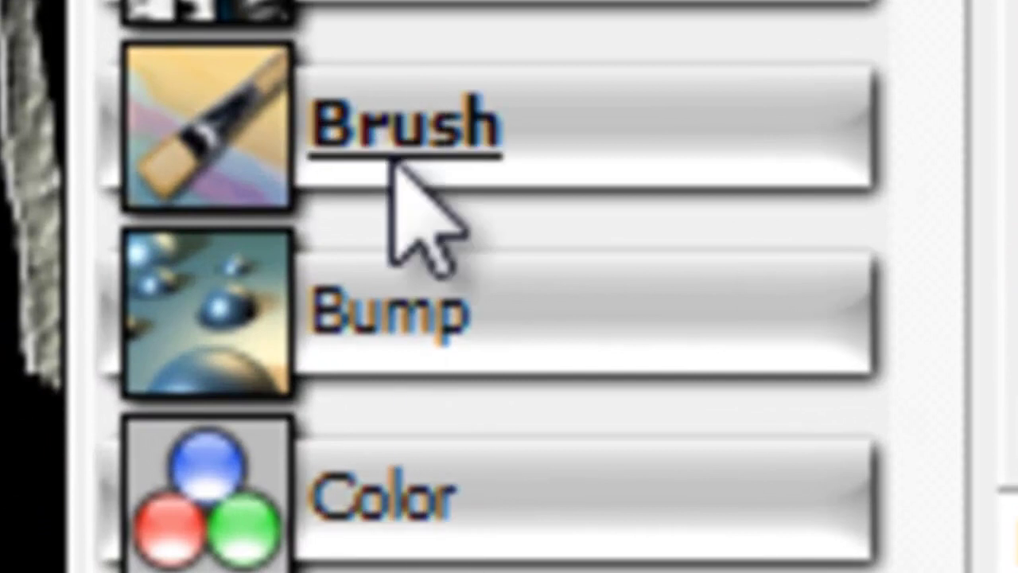
left_click(364, 345)
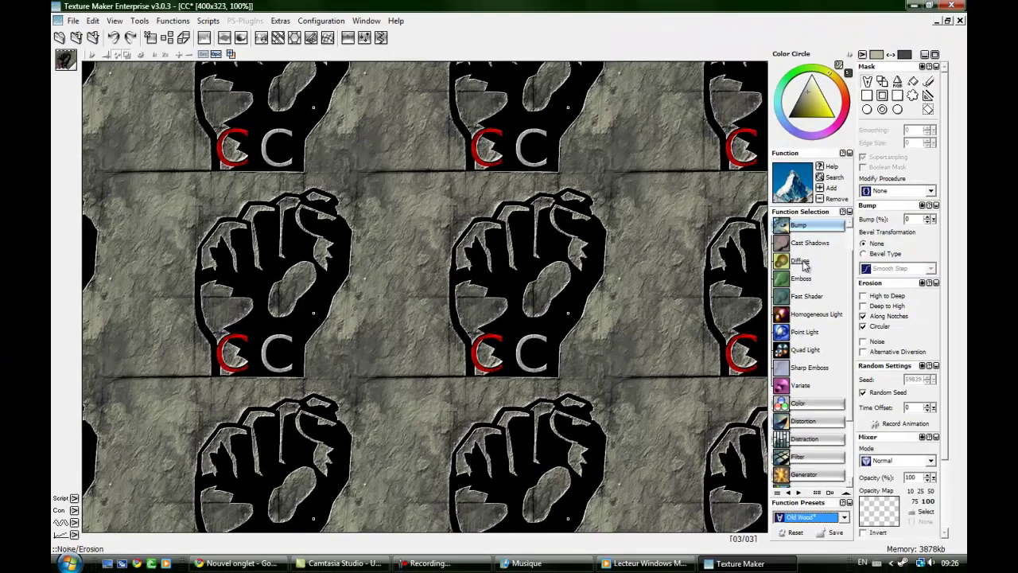
left_click(800, 261)
left_click(887, 266)
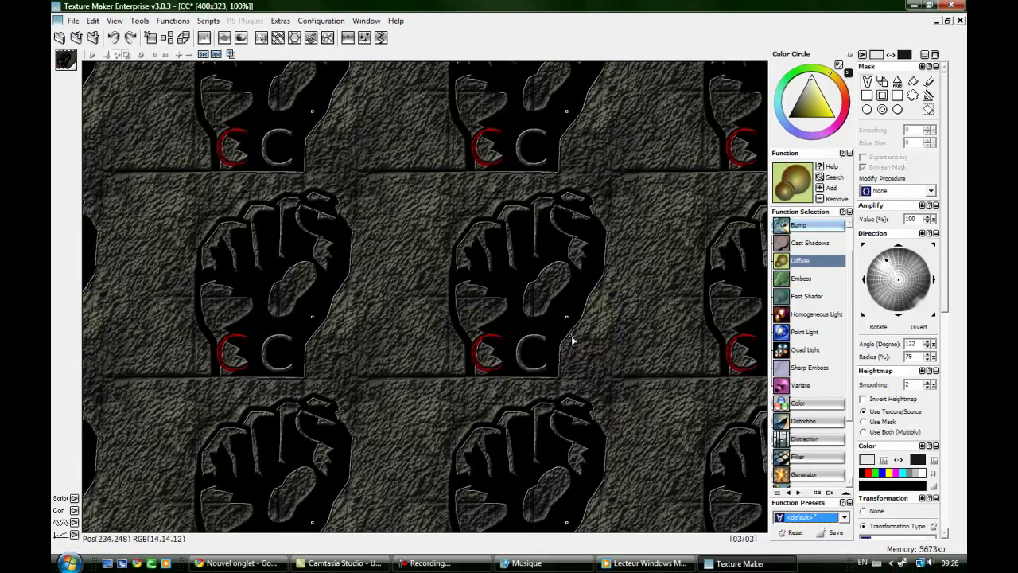
left_click_drag(568, 331, 521, 330)
scroll(511, 317, "up", 1)
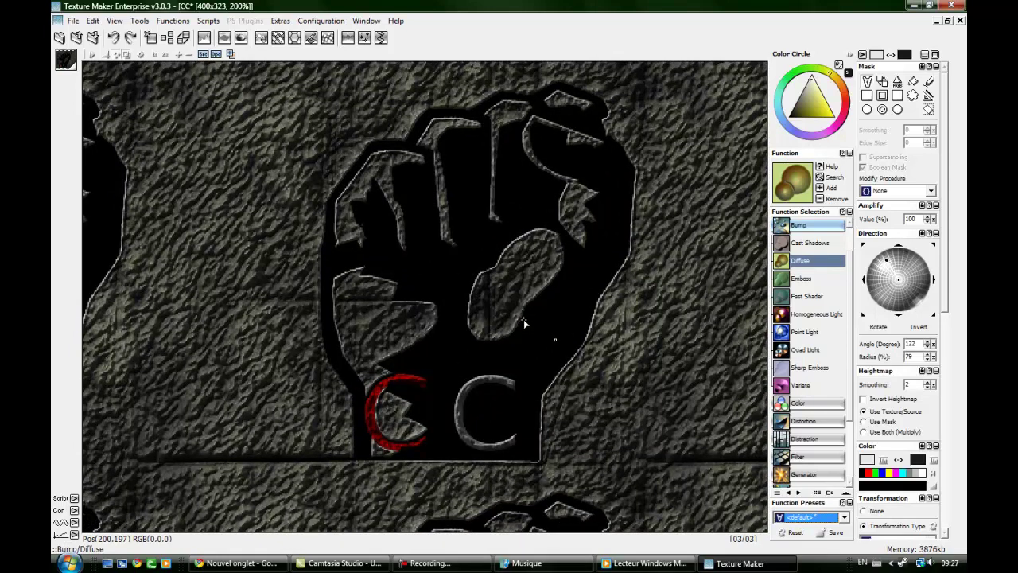
left_click_drag(525, 320, 528, 227)
scroll(525, 255, "down", 1)
left_click_drag(523, 279, 494, 322)
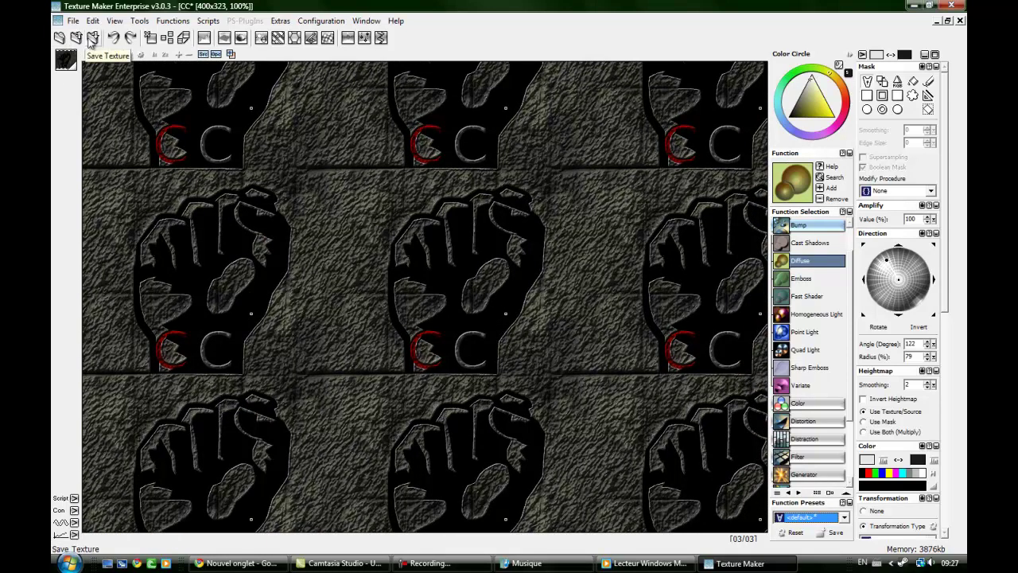
Save the texture over the existing CC.JPG on the desktop and close Texture Maker
left_click(93, 38)
left_click(557, 264)
left_click(621, 327)
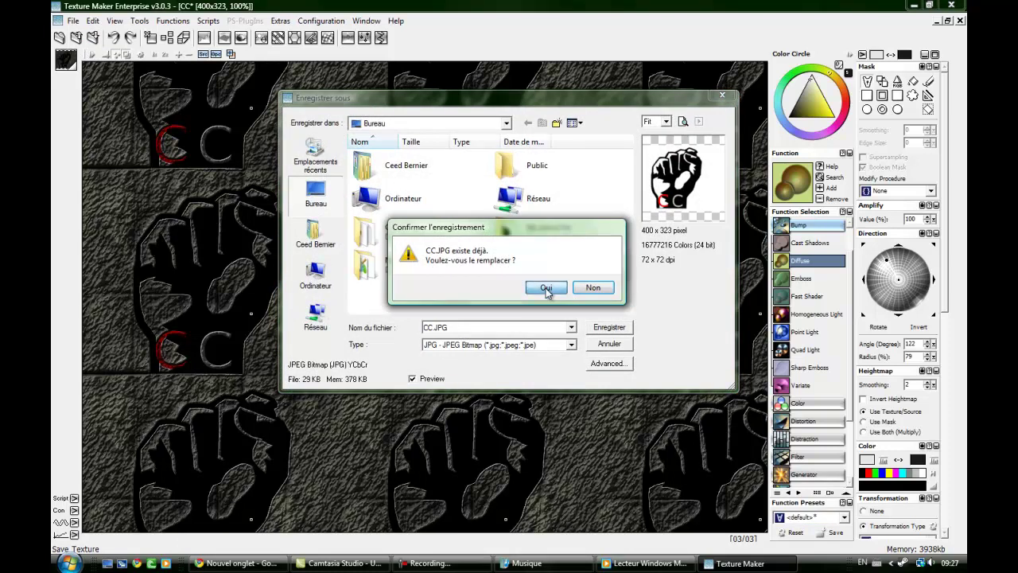
left_click(547, 290)
left_click(951, 5)
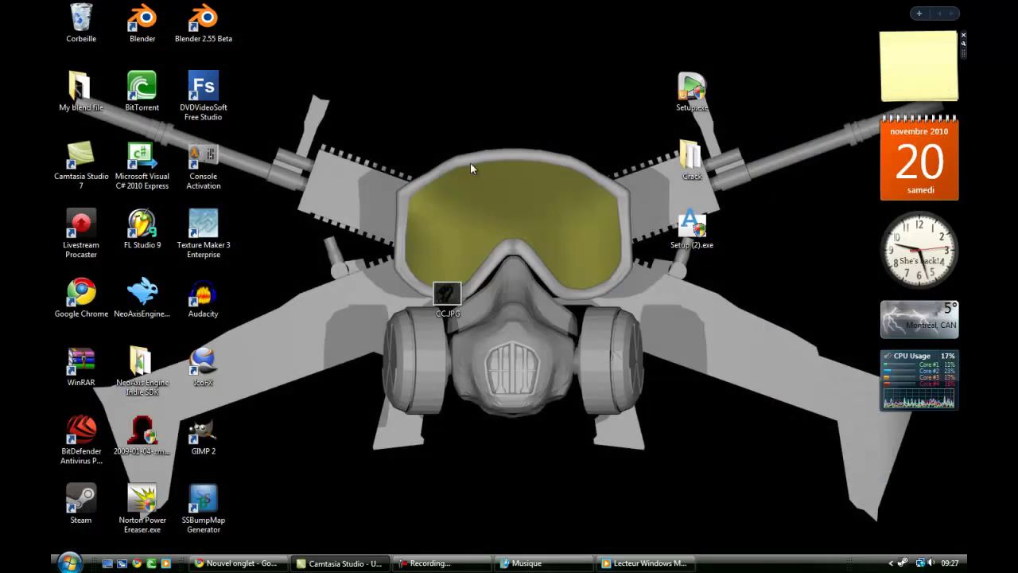
Launch GIMP and open CC.JPG from the desktop folder
right_click(449, 294)
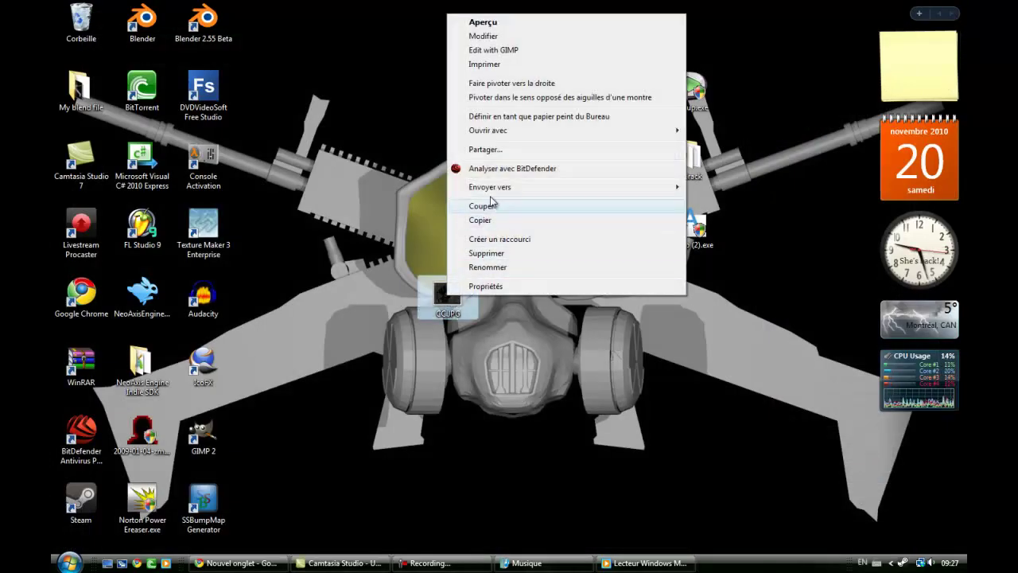
mouse_move(675, 130)
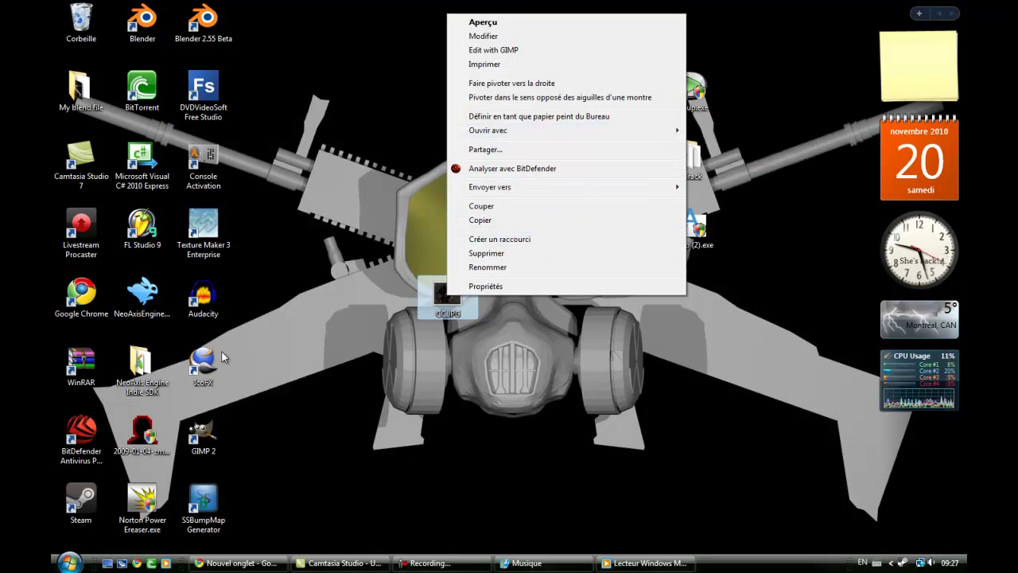
left_click(211, 440)
double_click(210, 440)
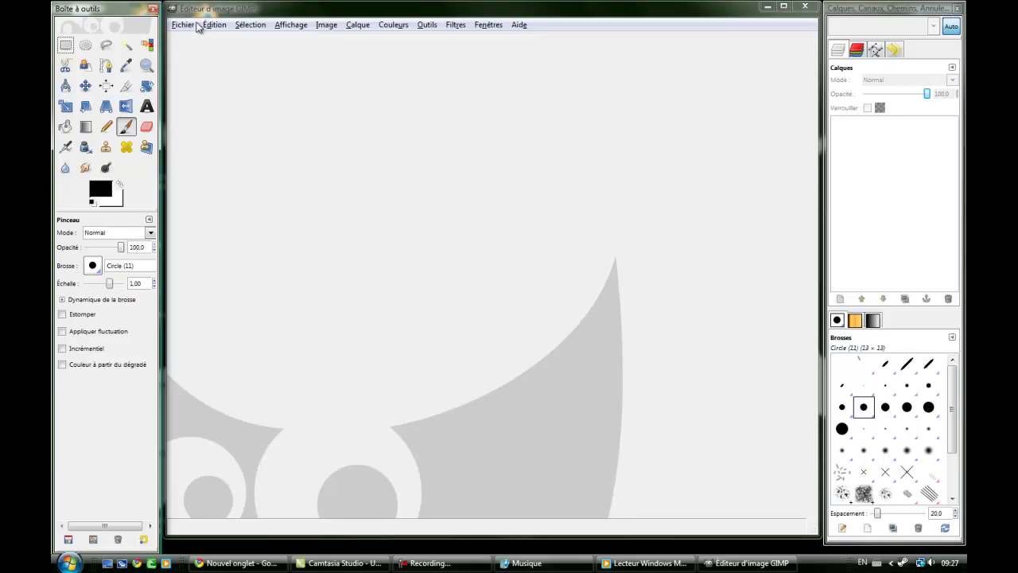
left_click(183, 25)
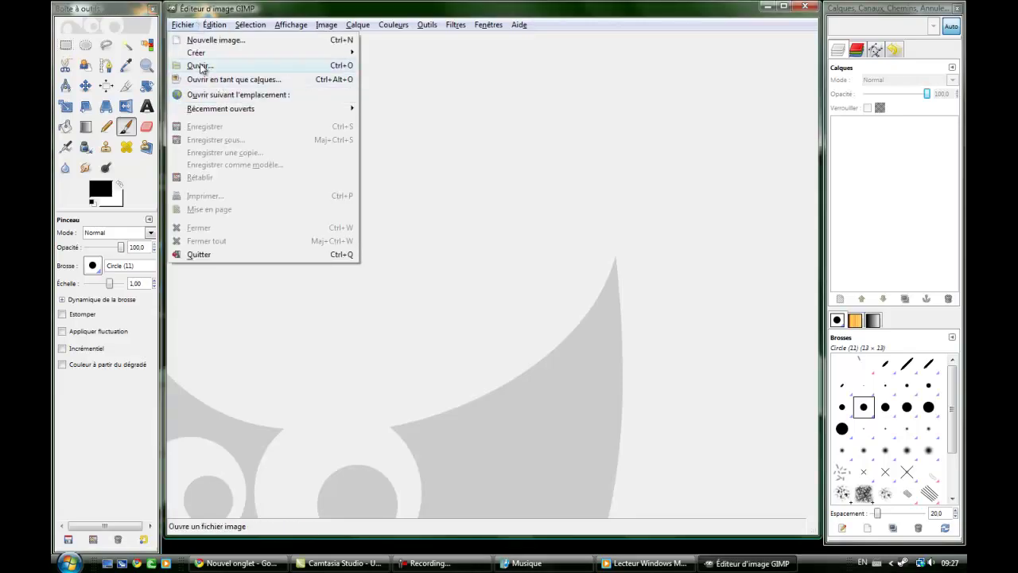
left_click(201, 66)
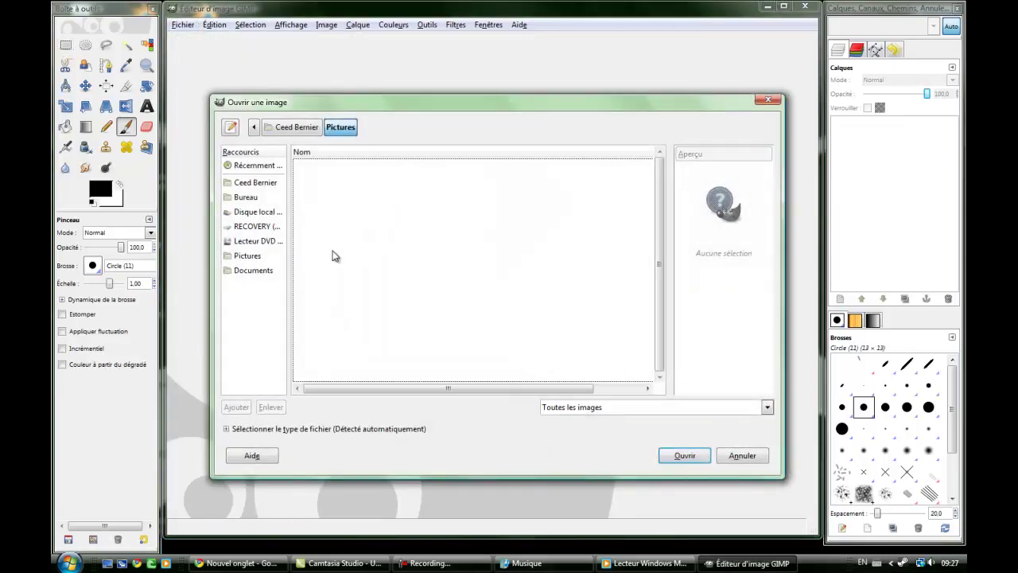
left_click(246, 198)
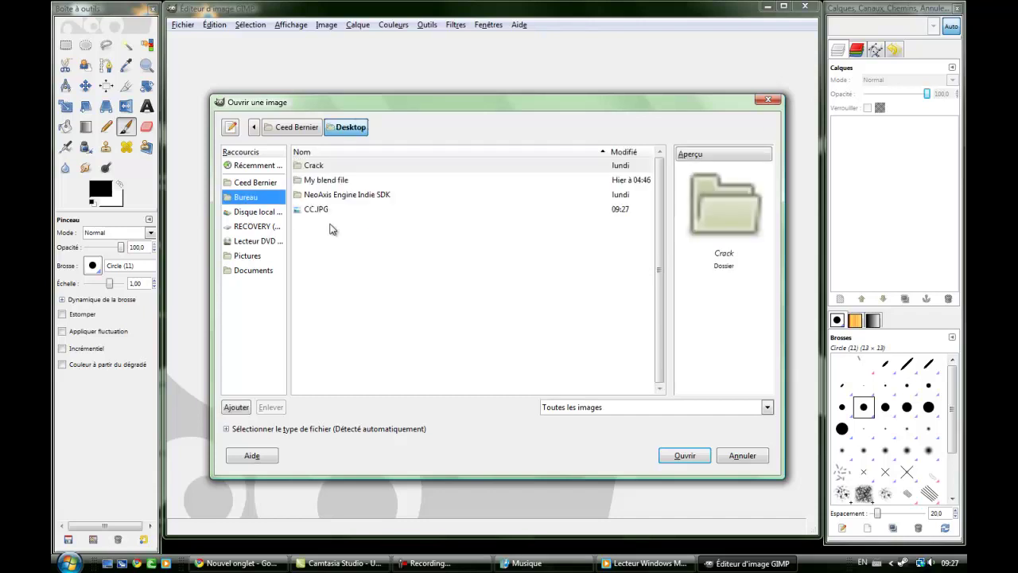
double_click(317, 210)
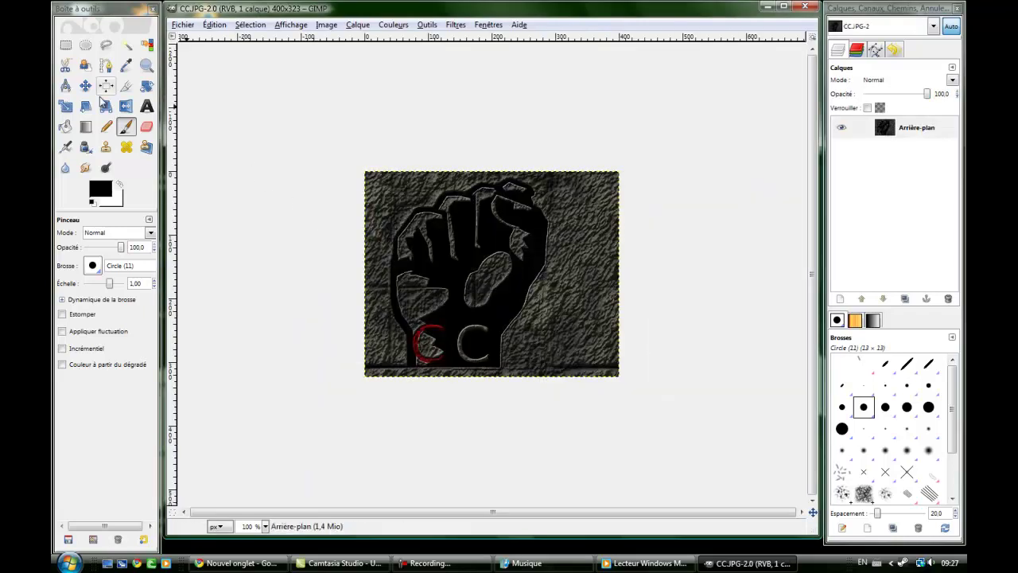
Add a text box about 106 by 53 px beside the fist's wrist reading "Fight ACTA for the good of all of us."
left_click(146, 105)
left_click_drag(528, 331, 608, 374)
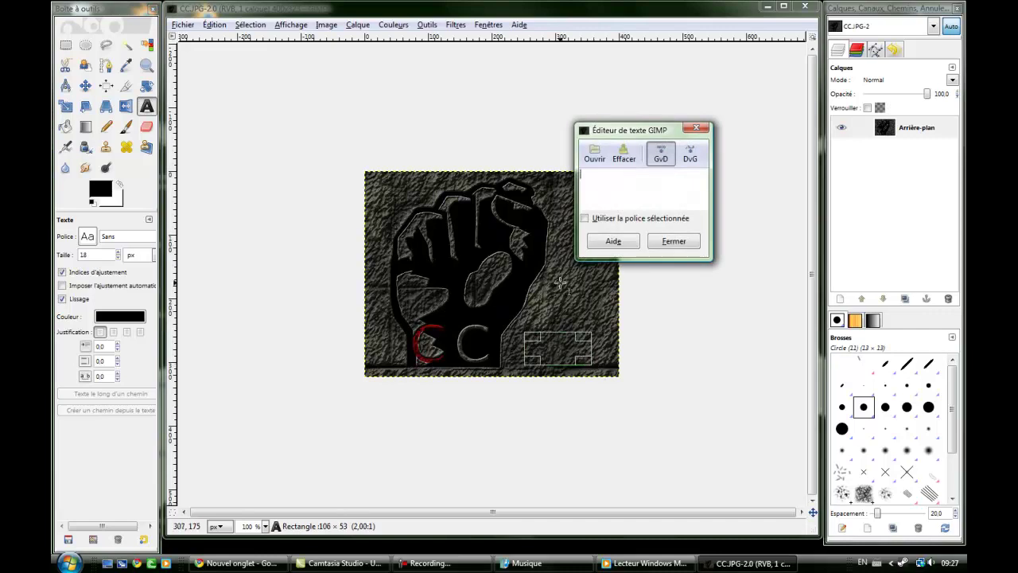
type("Fight A")
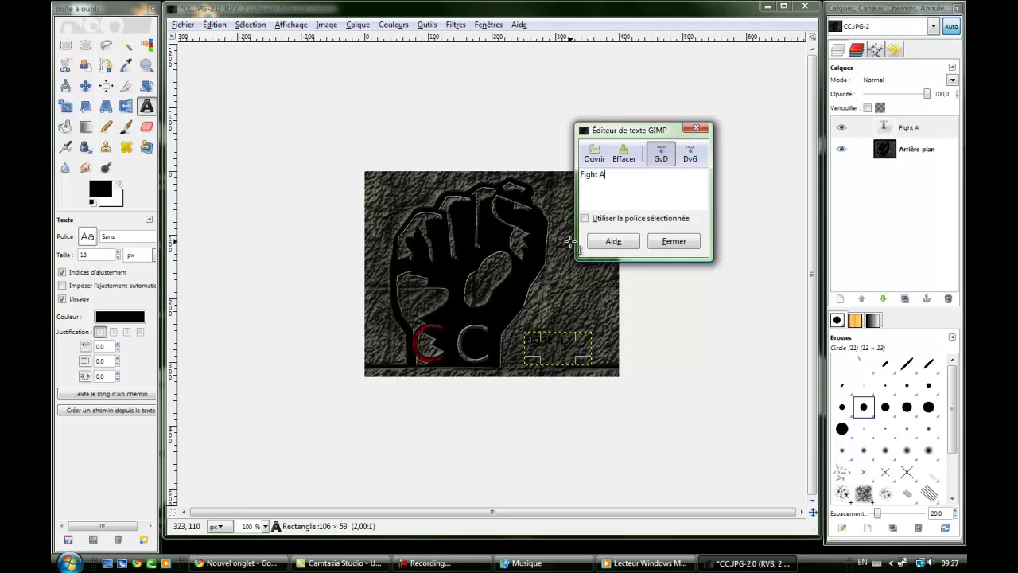
type("CTA for the good of all of us.")
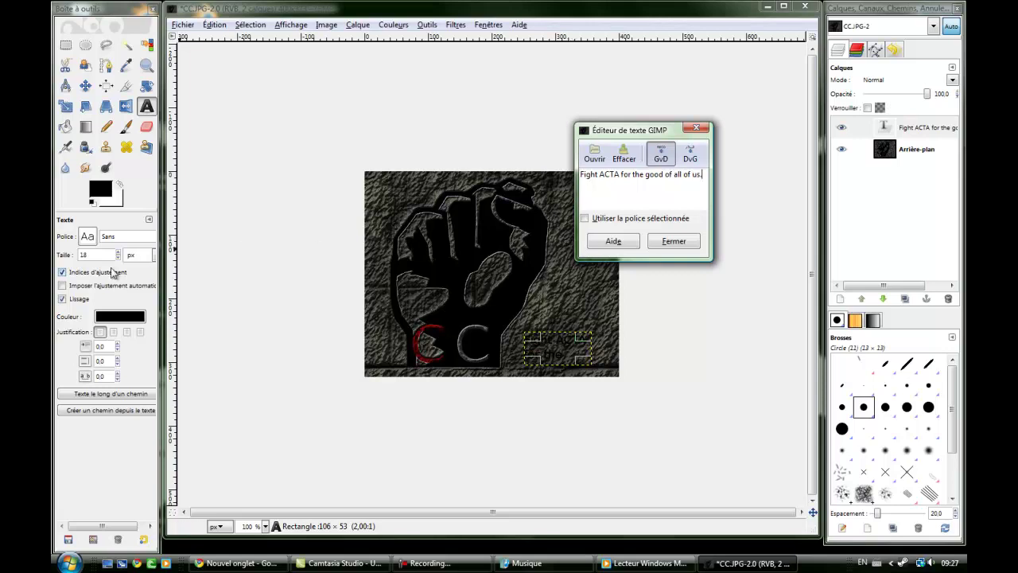
Colour the caption dark red, widen its text box to about 194 by 53 px, and close the text editor
left_click(133, 316)
left_click_drag(220, 206, 203, 159)
left_click(382, 301)
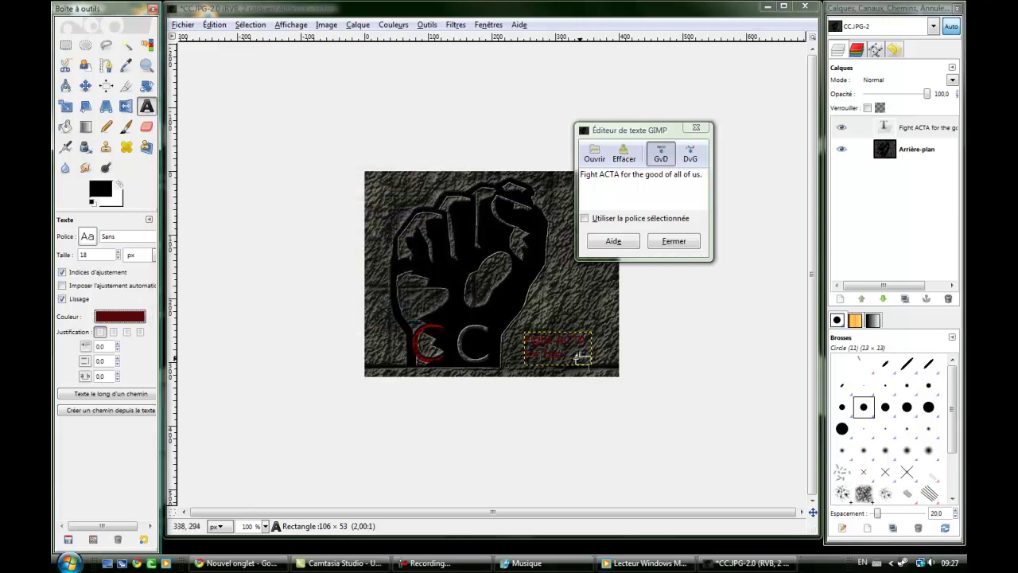
left_click_drag(582, 352, 627, 364)
left_click_drag(526, 349, 504, 350)
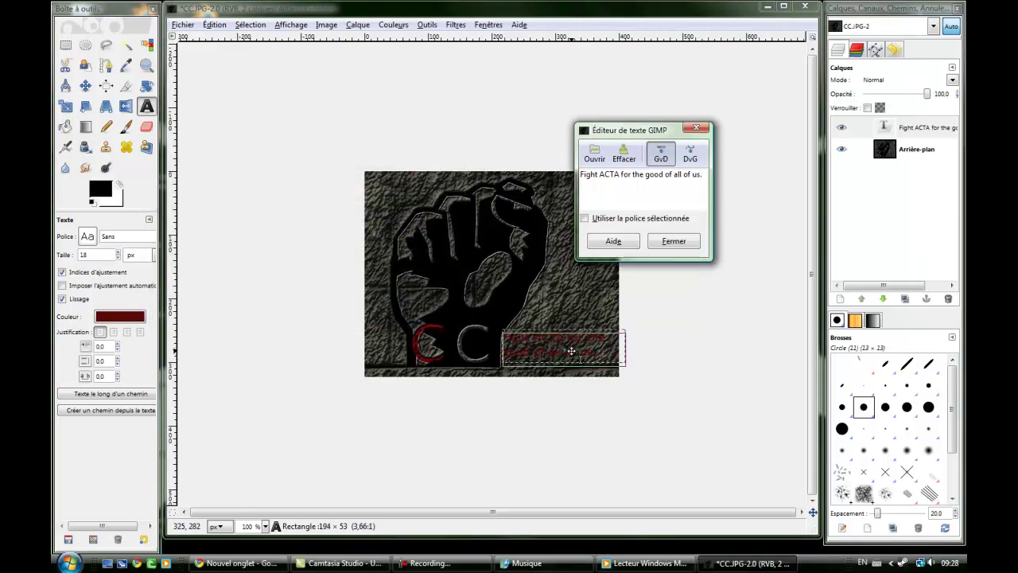
left_click(697, 128)
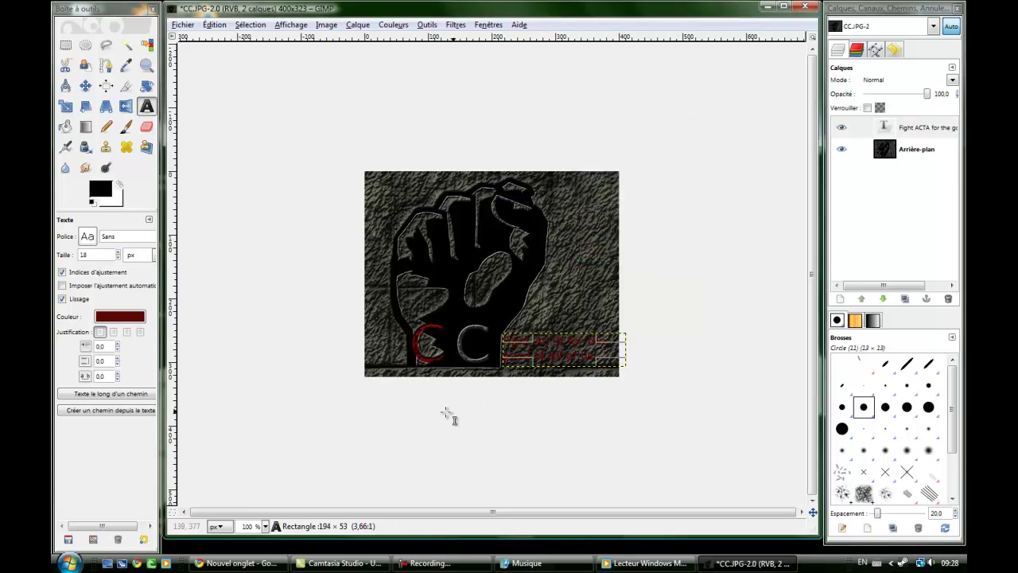
Save the captioned image over CC.JPG, exporting it to JPEG with the layers flattened
left_click(182, 25)
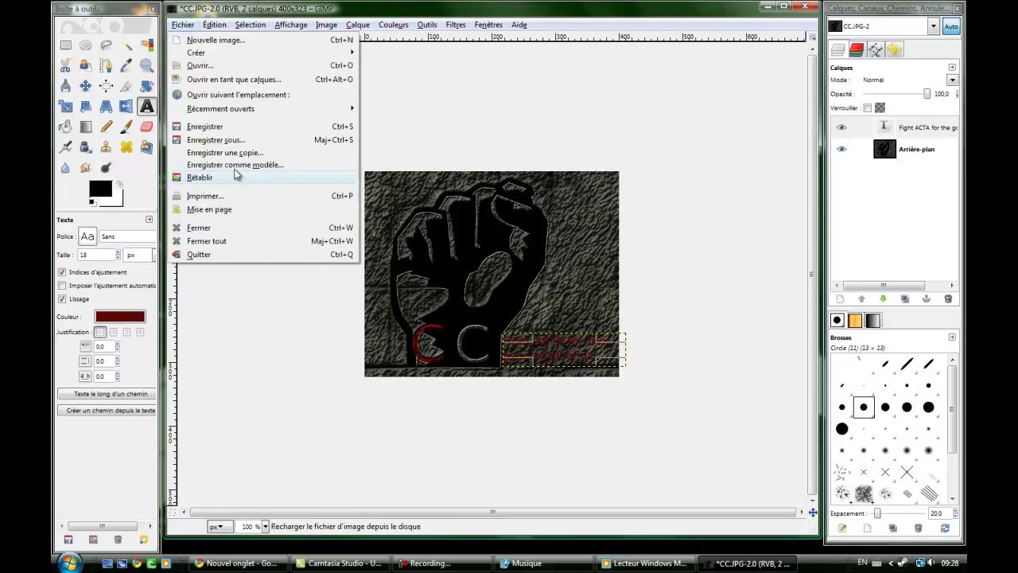
left_click(211, 129)
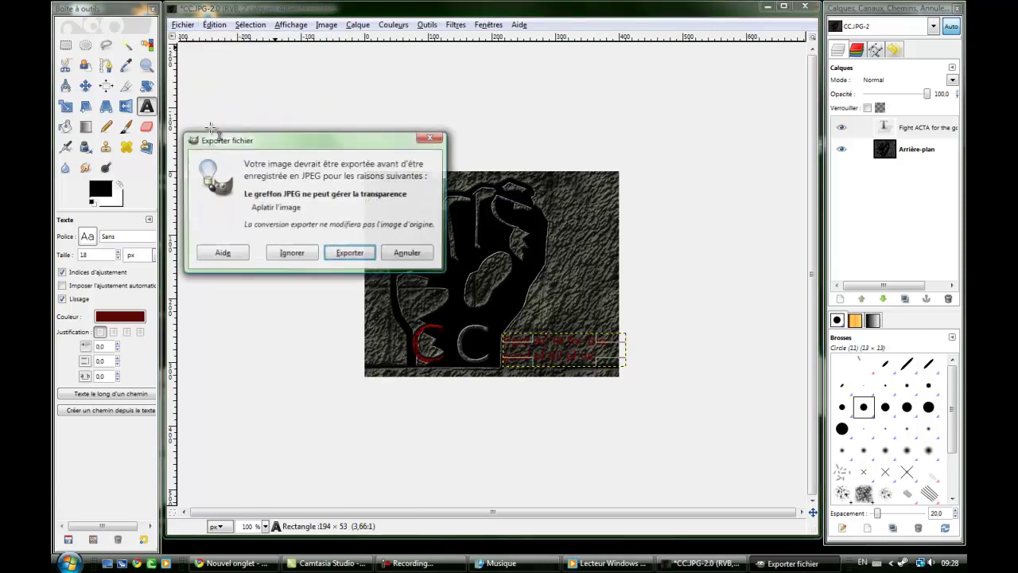
left_click(342, 253)
left_click(165, 167)
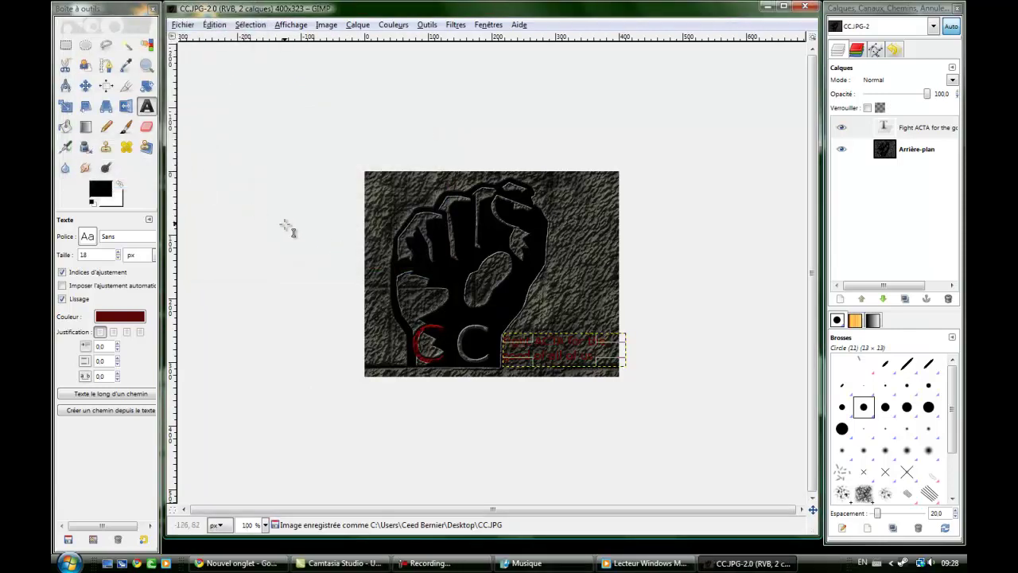
Minimize the image window, view the saved CC.JPG from the desktop in Windows Photo Gallery, and close the viewer
left_click(768, 7)
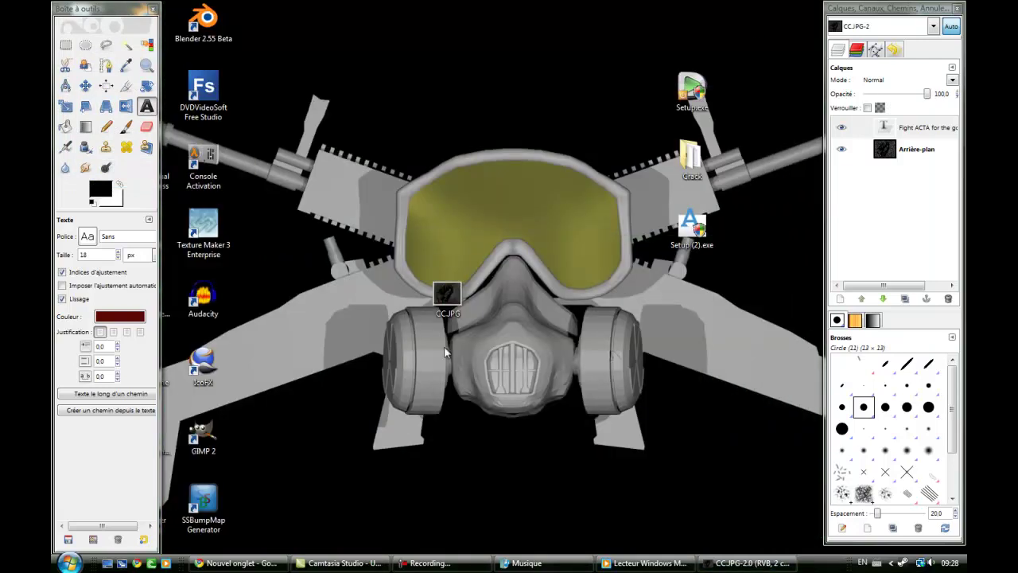
double_click(447, 296)
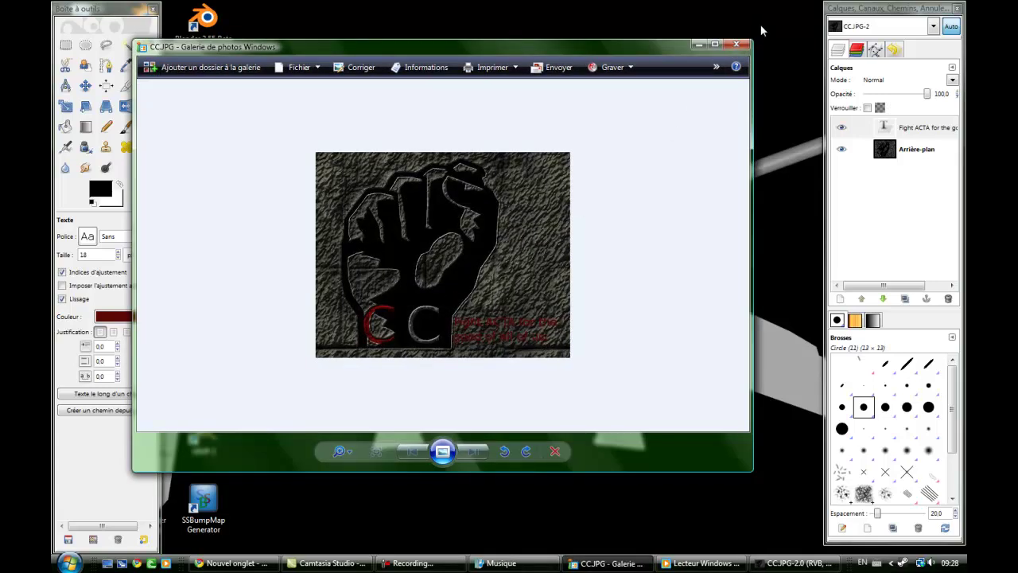
left_click(737, 44)
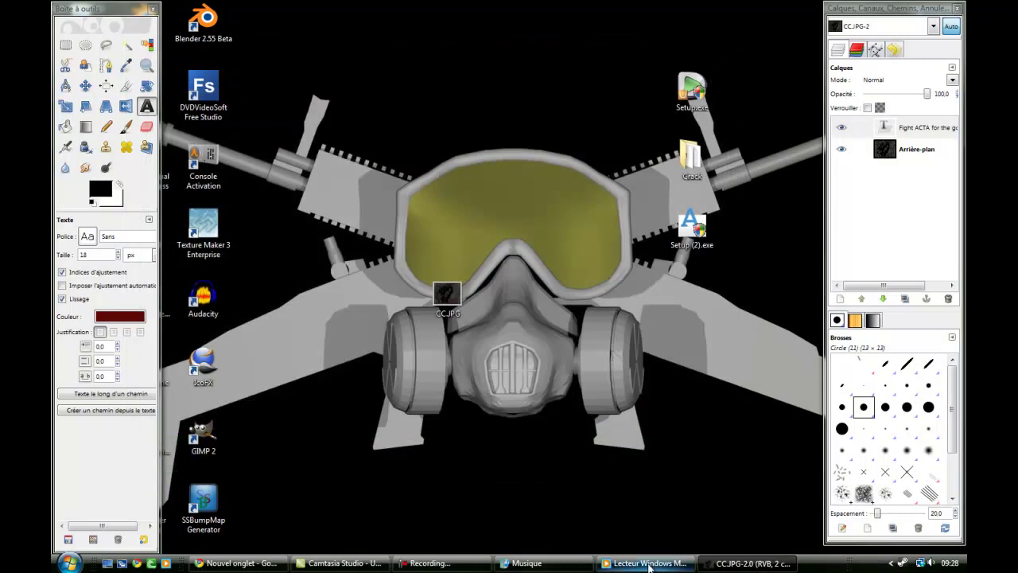
Switch back to the CC.JPG image in GIMP, recolour the caption bright red, and close the text editor
mouse_move(539, 565)
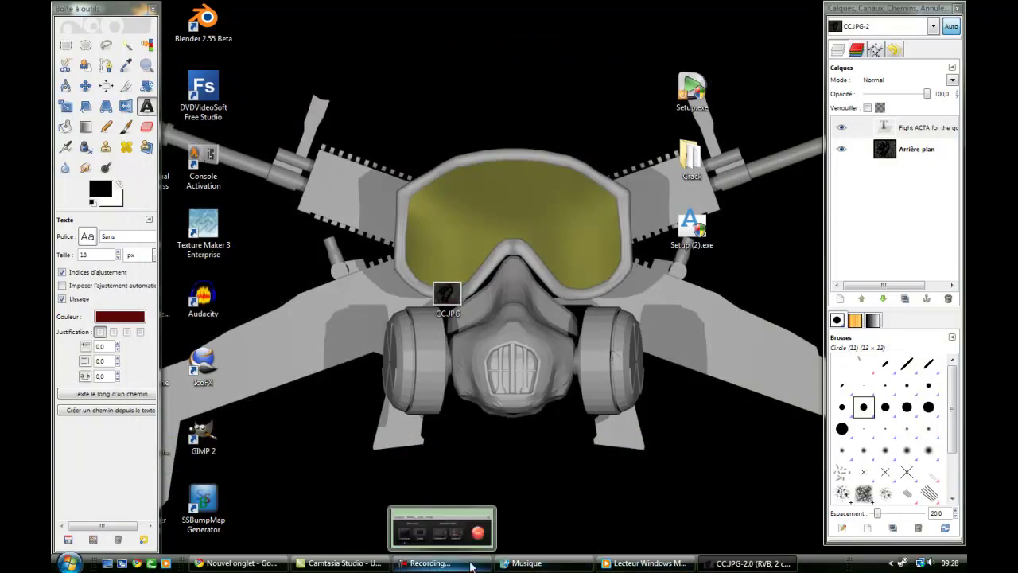
mouse_move(358, 565)
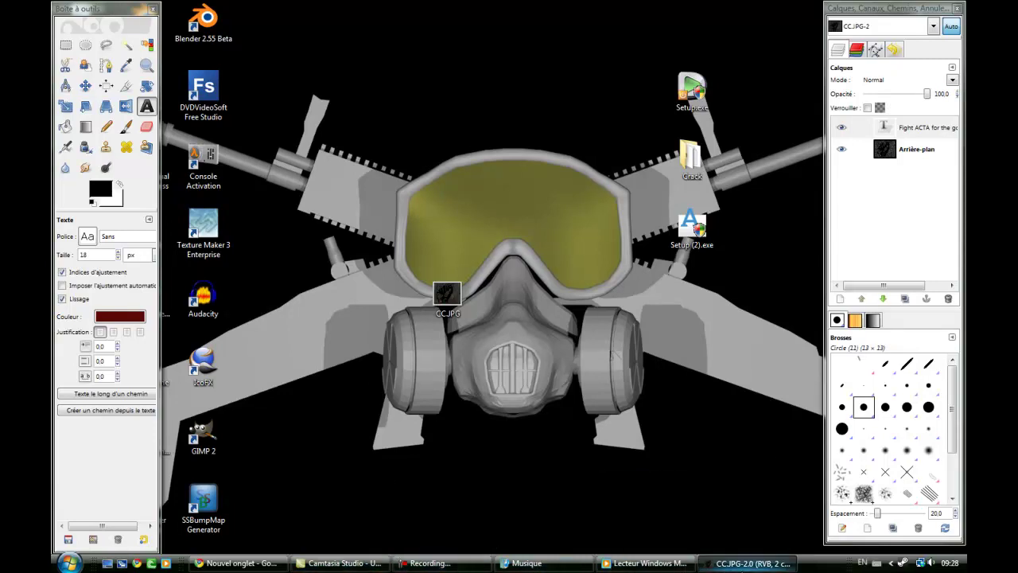
left_click(742, 563)
left_click_drag(560, 361, 559, 371)
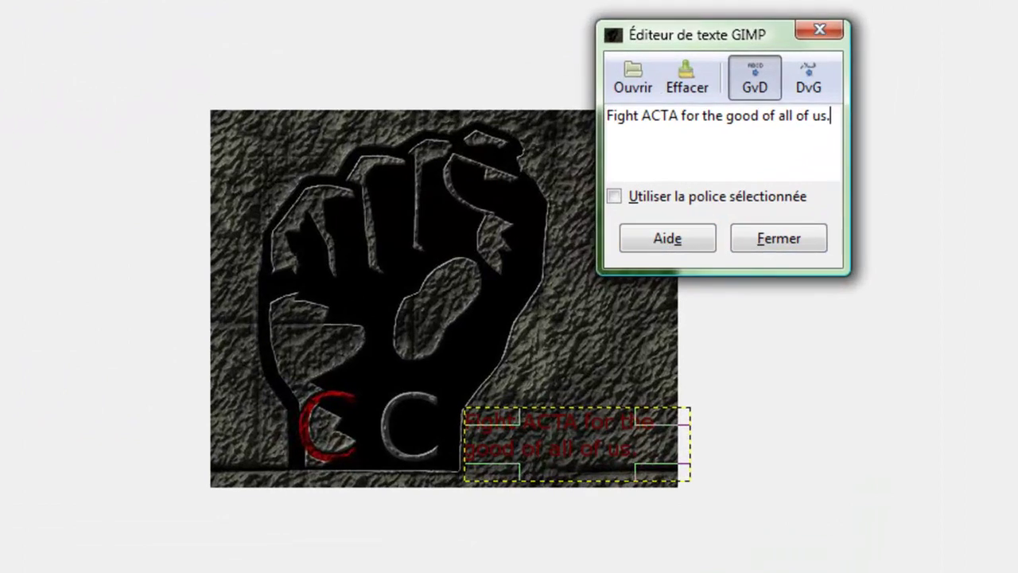
left_click(119, 316)
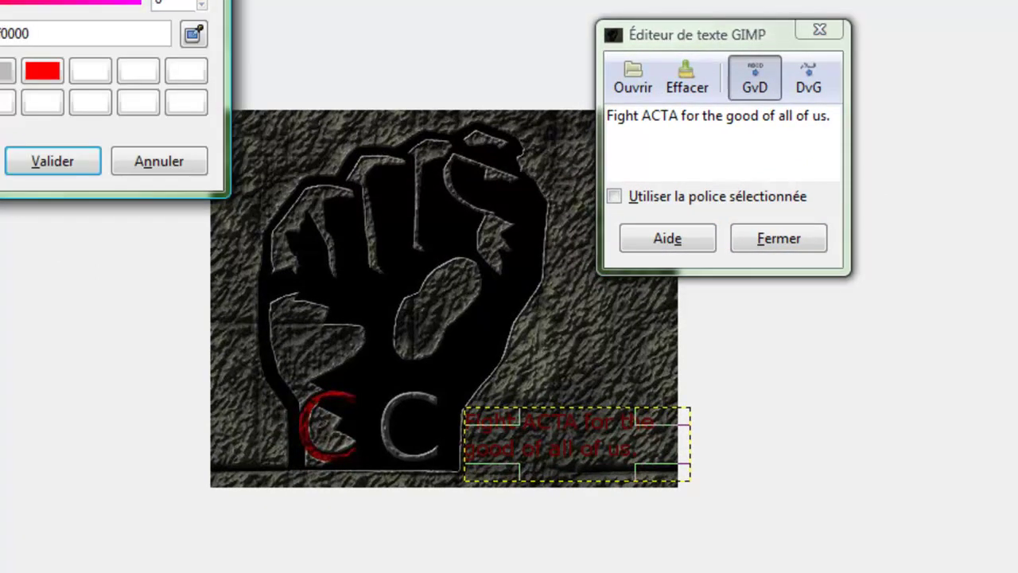
left_click(63, 163)
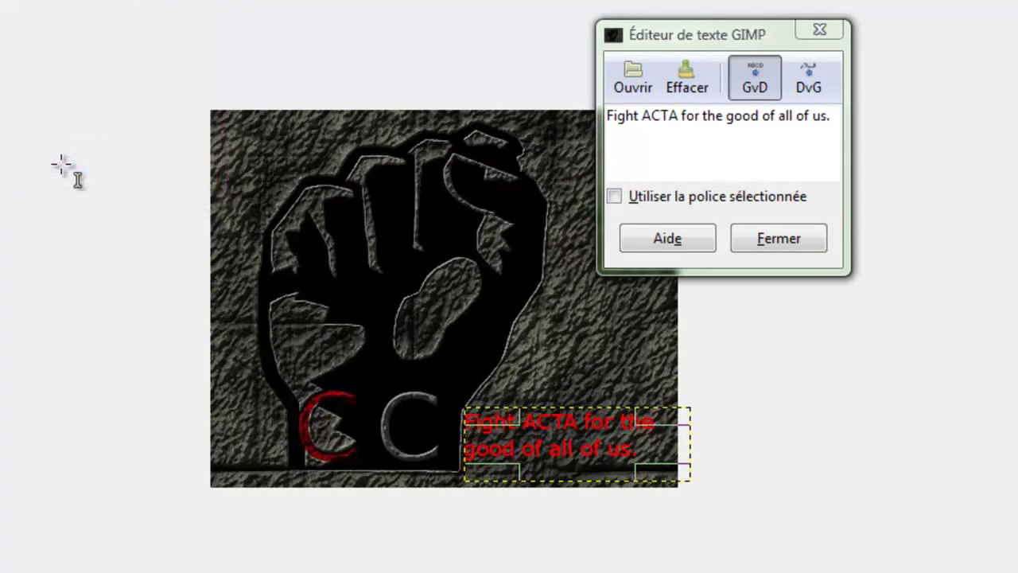
left_click(819, 31)
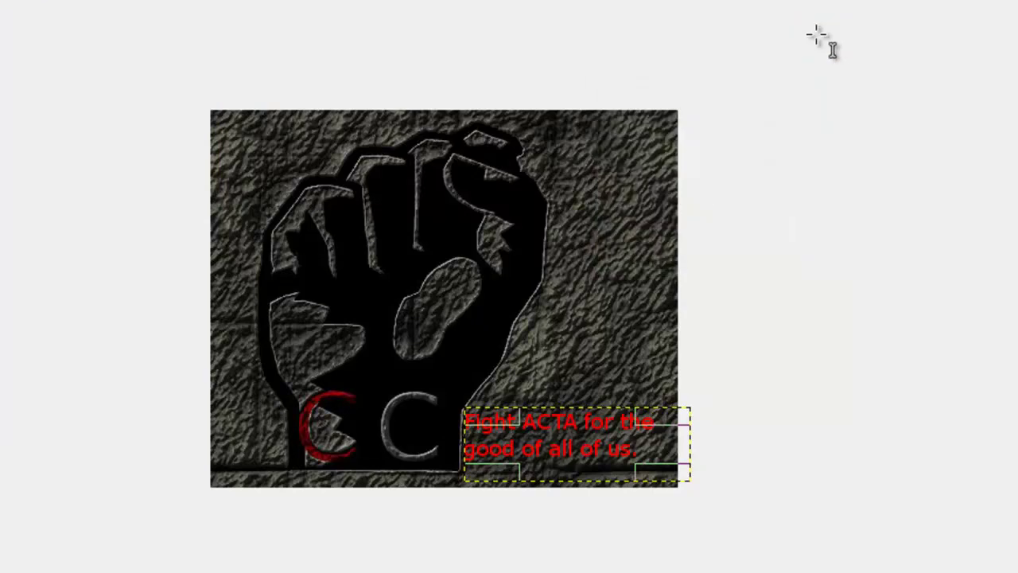
Shift the caption slightly right and down beside the wrist, resize its box to about 194 by 64 px, and close the text editor
left_click(597, 457)
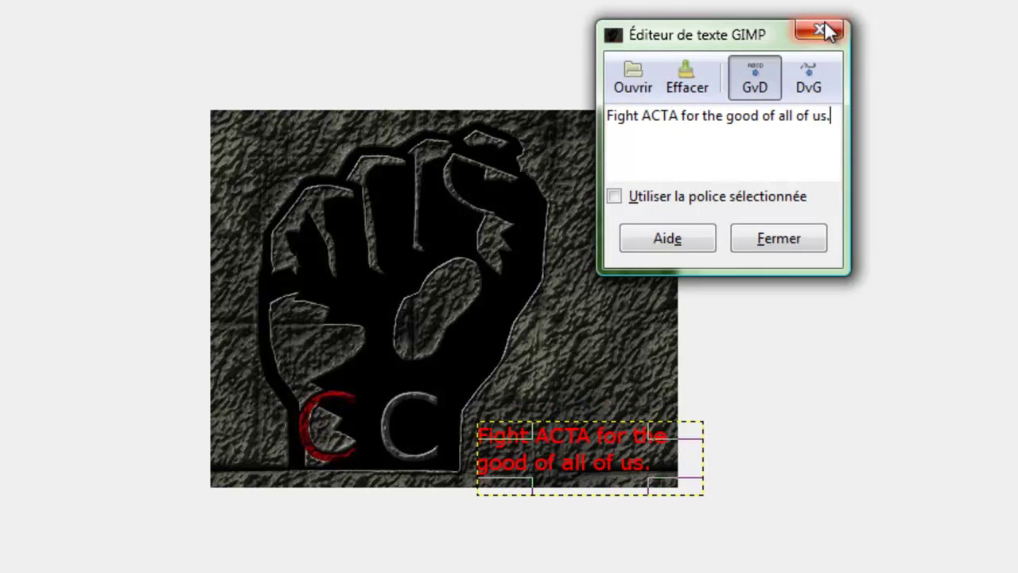
left_click_drag(586, 455, 581, 442)
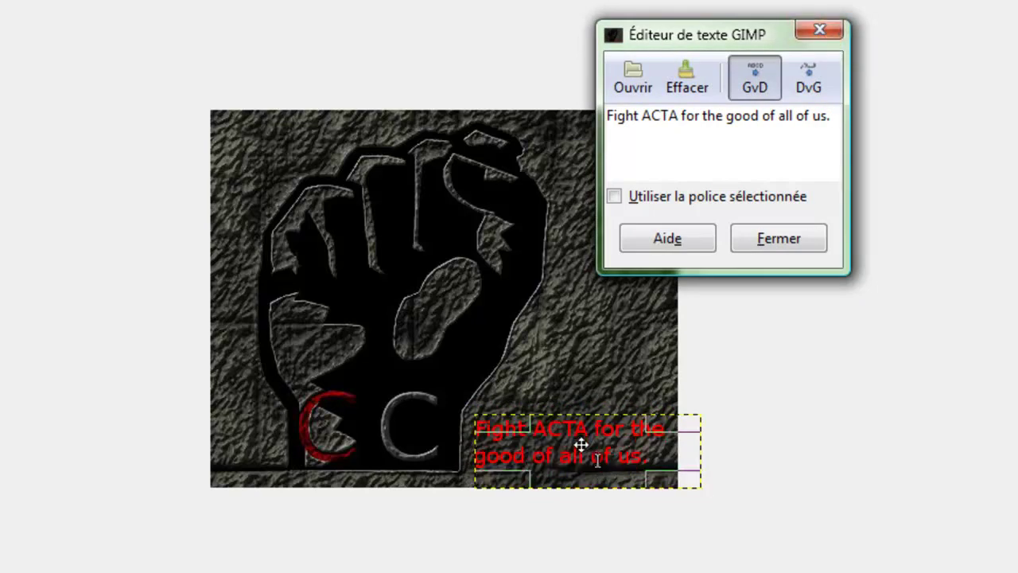
left_click_drag(852, 119, 615, 121)
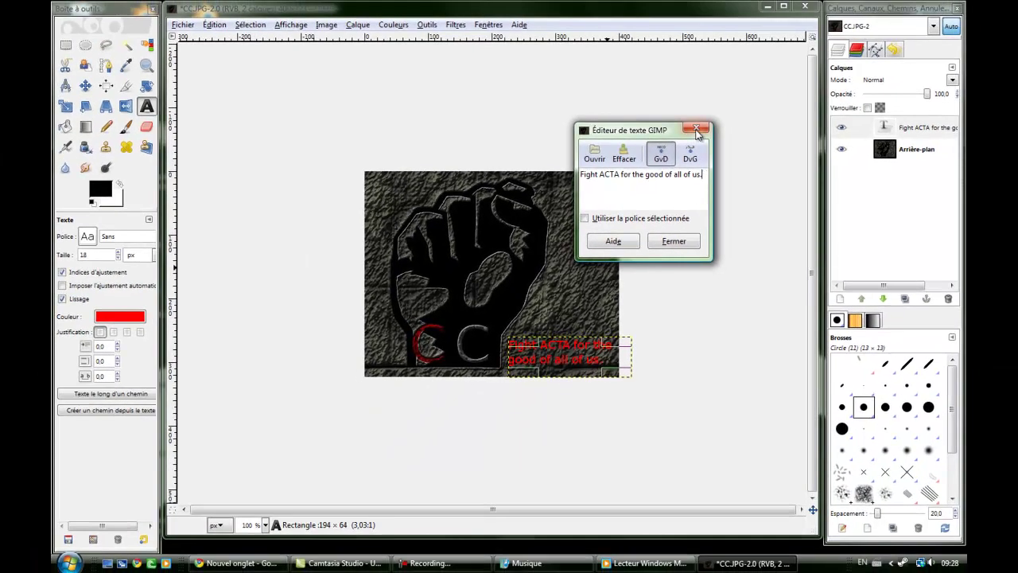
left_click(793, 52)
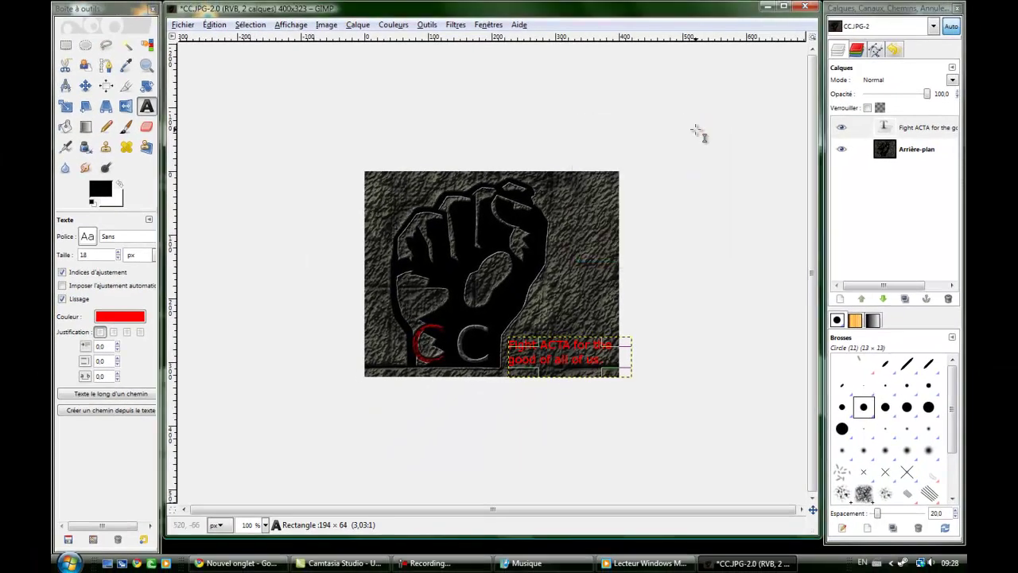